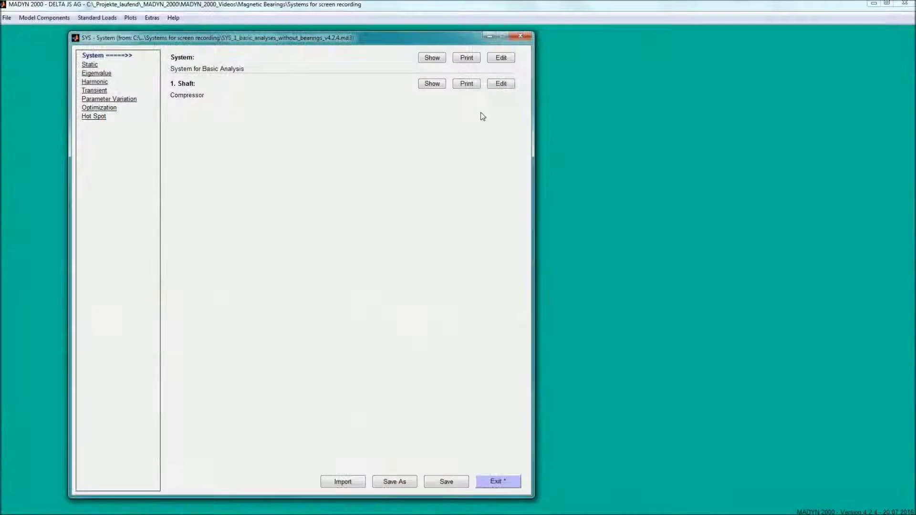
# Step: Open the Compressor shaft's properties and add a new active system to it
pyautogui.click(501, 84)
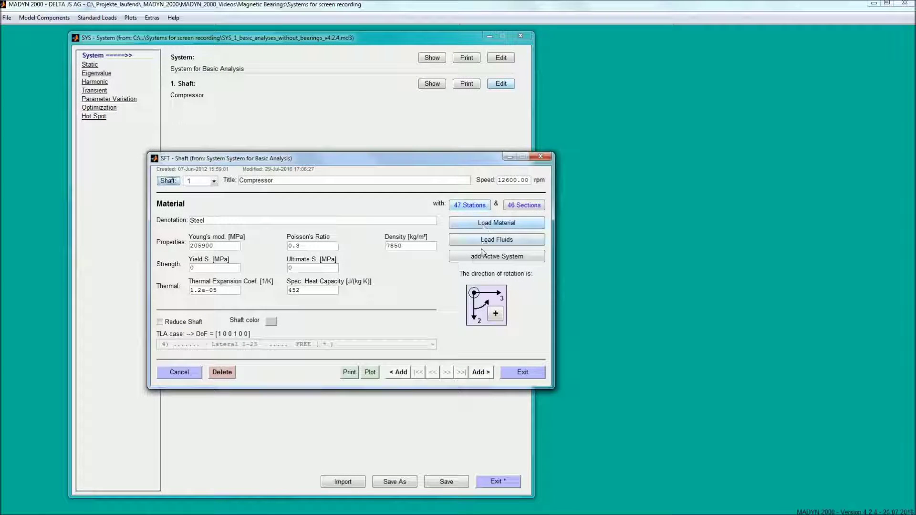
pyautogui.click(497, 256)
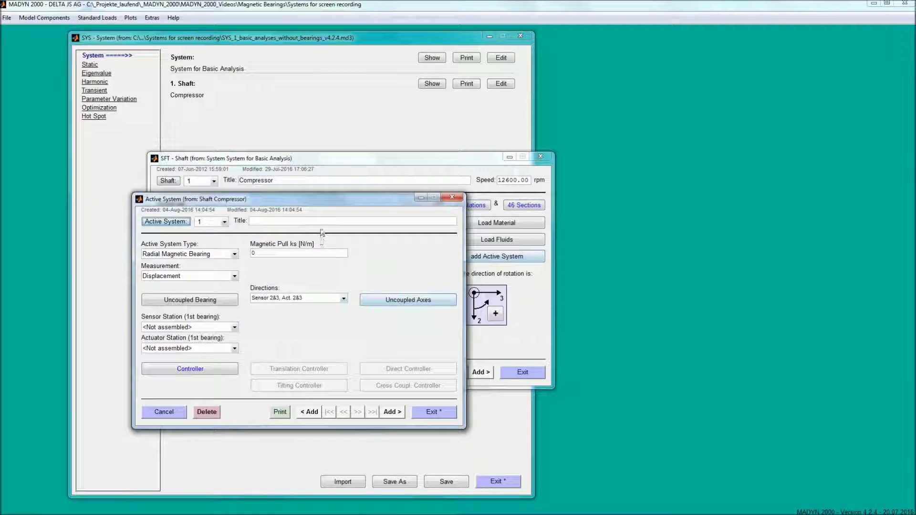
# Step: Define the DE Bearing with sensor at station 9 and actuator at station 10
pyautogui.click(322, 223)
pyautogui.write('DE Bearing')
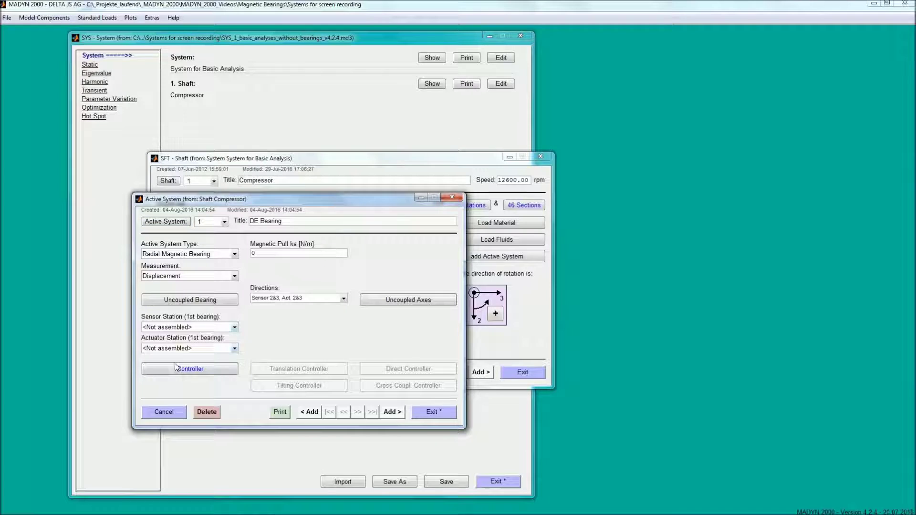
pyautogui.click(183, 328)
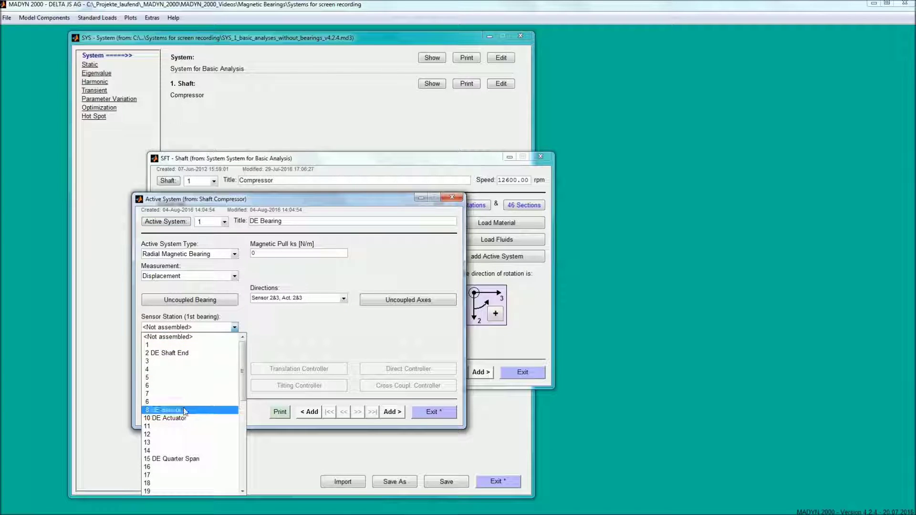
pyautogui.click(165, 410)
pyautogui.click(184, 348)
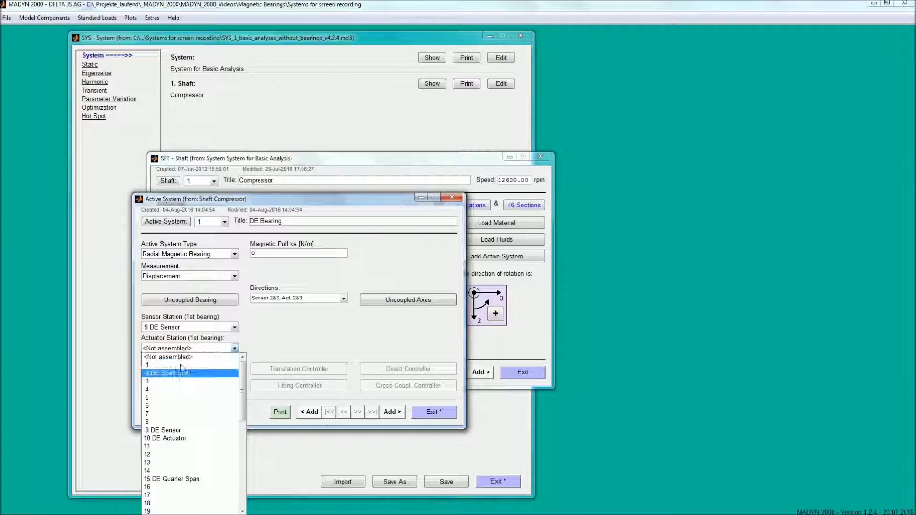
pyautogui.click(171, 435)
# Step: Add the NDE Bearing with sensor at station 41 and actuator at station 40
pyautogui.click(393, 412)
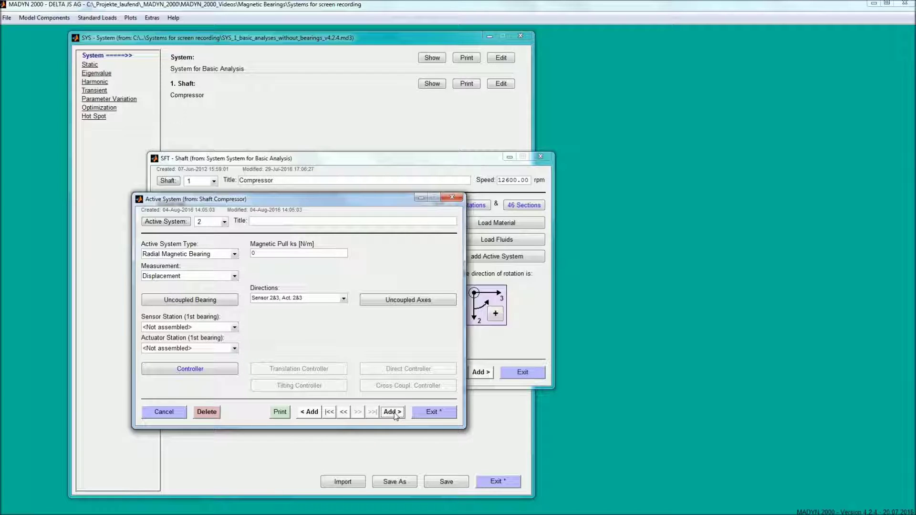
pyautogui.click(332, 222)
pyautogui.write('DE Bearing')
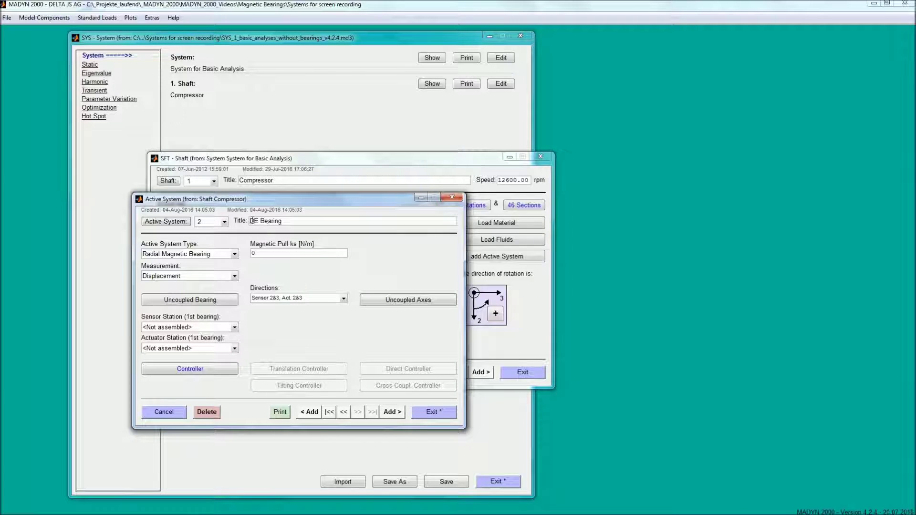
pyautogui.write('N')
pyautogui.click(203, 327)
pyautogui.scroll(-5, 186, 373)
pyautogui.scroll(-4, 186, 401)
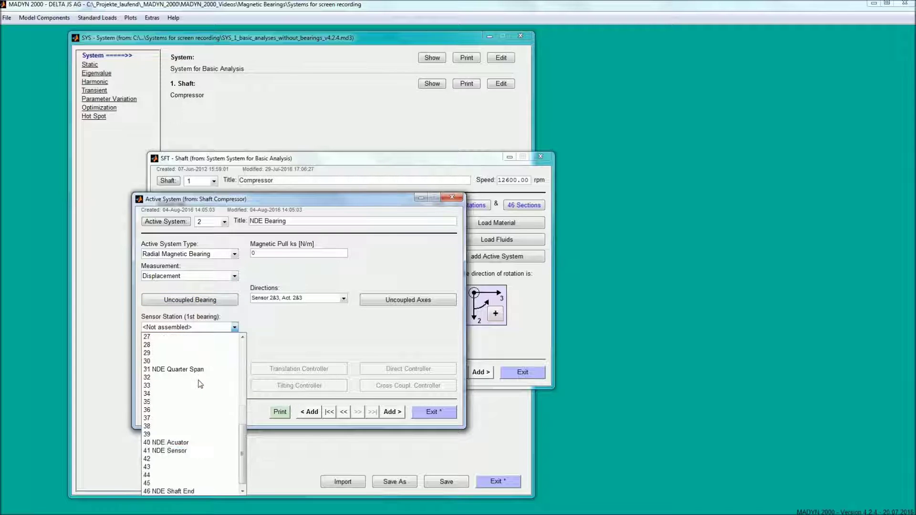
pyautogui.click(169, 443)
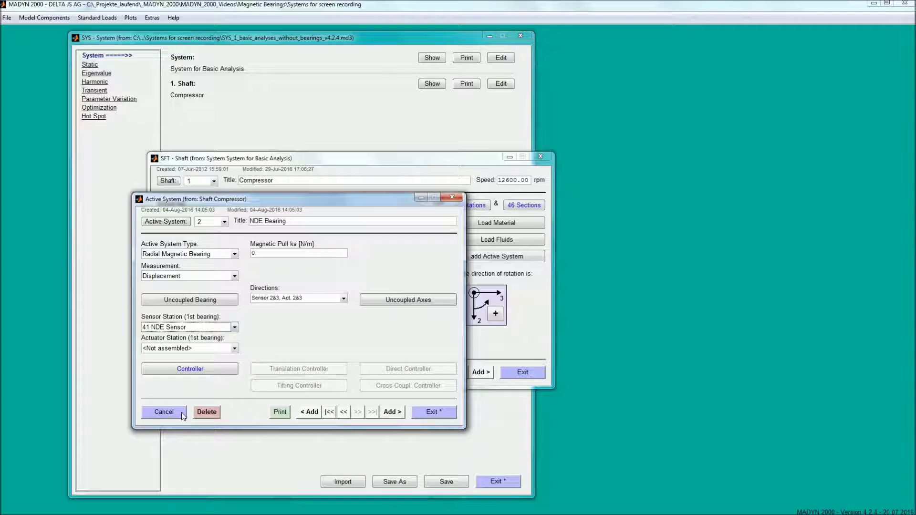
pyautogui.click(202, 348)
pyautogui.scroll(-5, 179, 387)
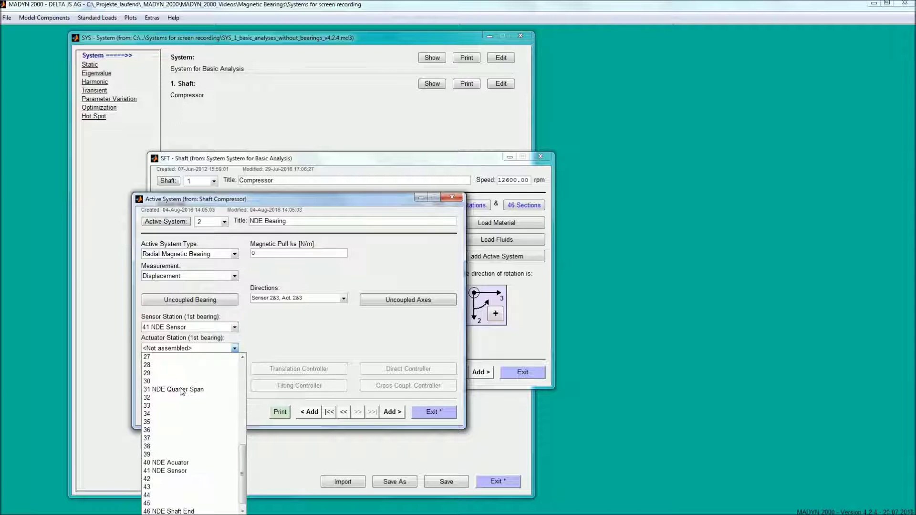
pyautogui.scroll(-4, 180, 402)
pyautogui.click(177, 455)
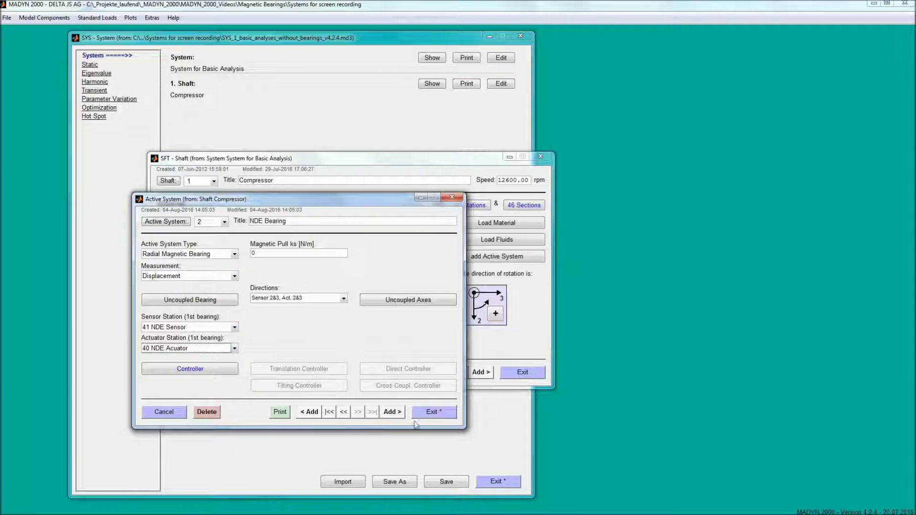
pyautogui.click(433, 411)
pyautogui.click(521, 372)
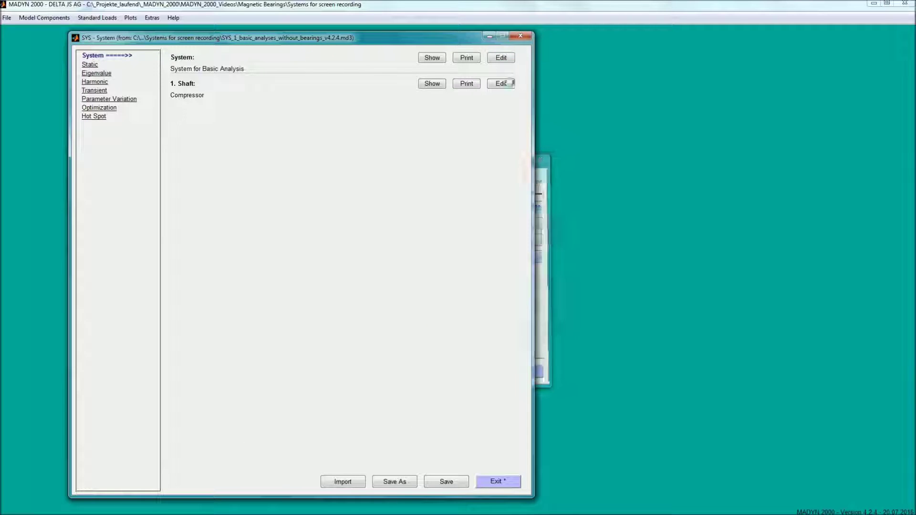
# Step: Plot the shaft geometry with all visible objects confirmed
pyautogui.click(432, 84)
pyautogui.click(473, 106)
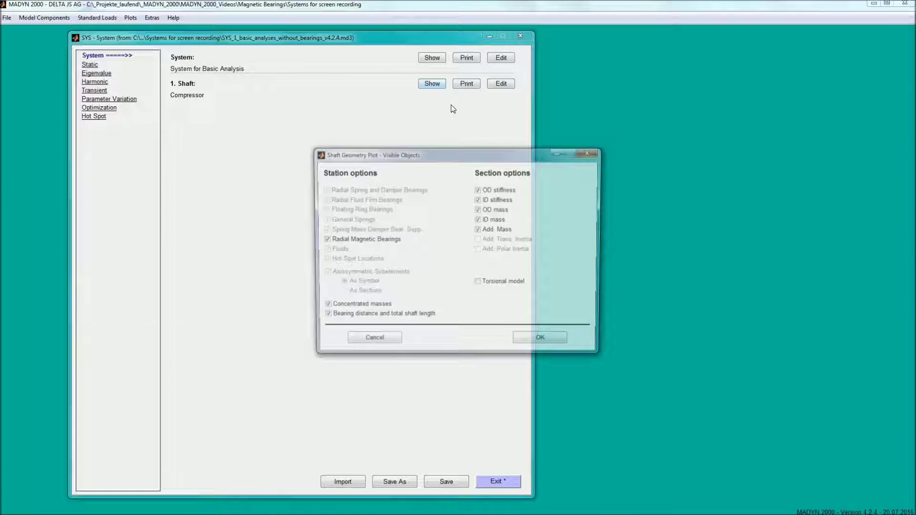
pyautogui.click(543, 341)
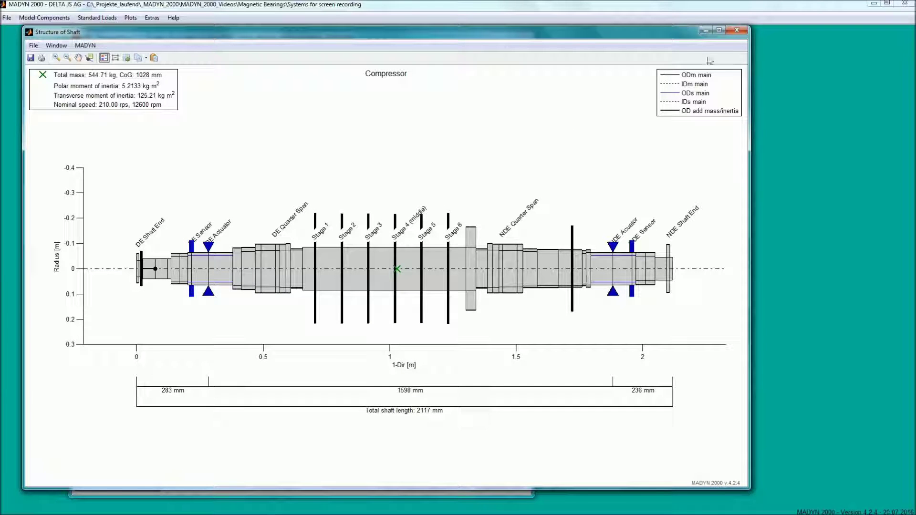
# Step: Plot the Campbell diagram from its results and move the legend to the upper-left
pyautogui.click(737, 30)
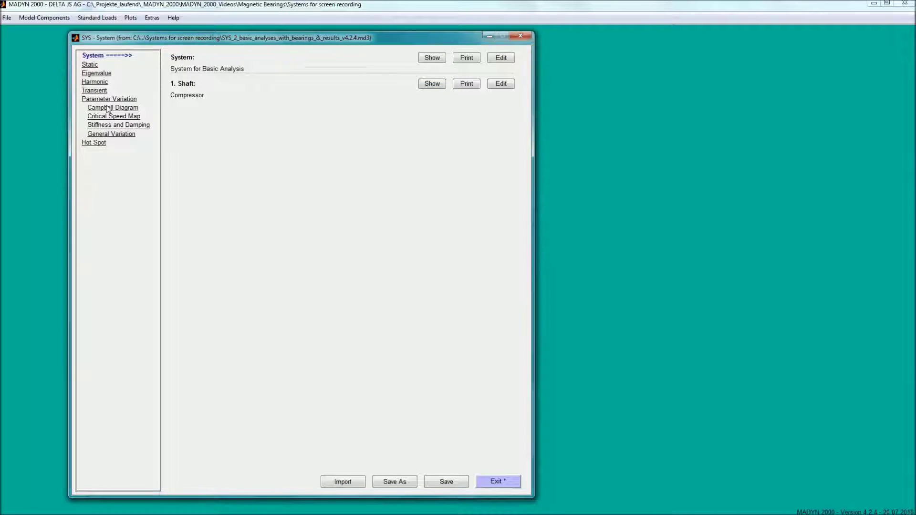
pyautogui.click(109, 109)
pyautogui.click(104, 126)
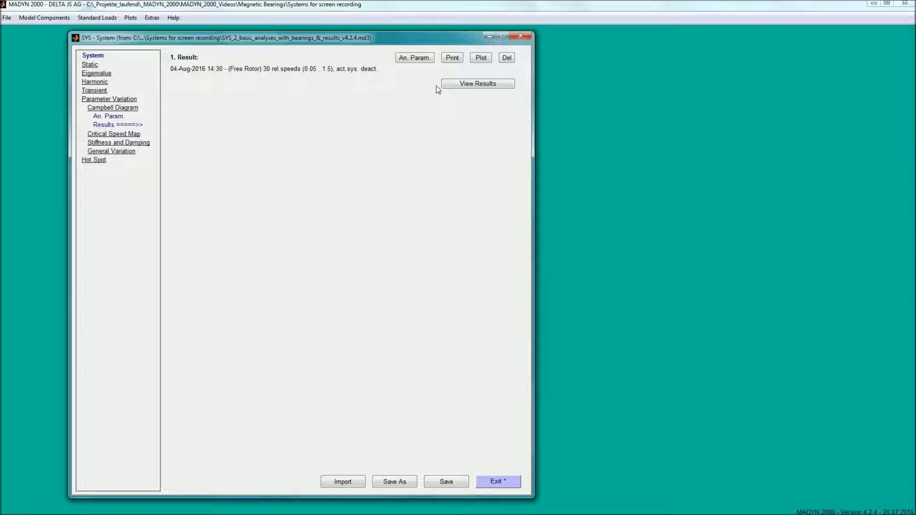
pyautogui.click(481, 58)
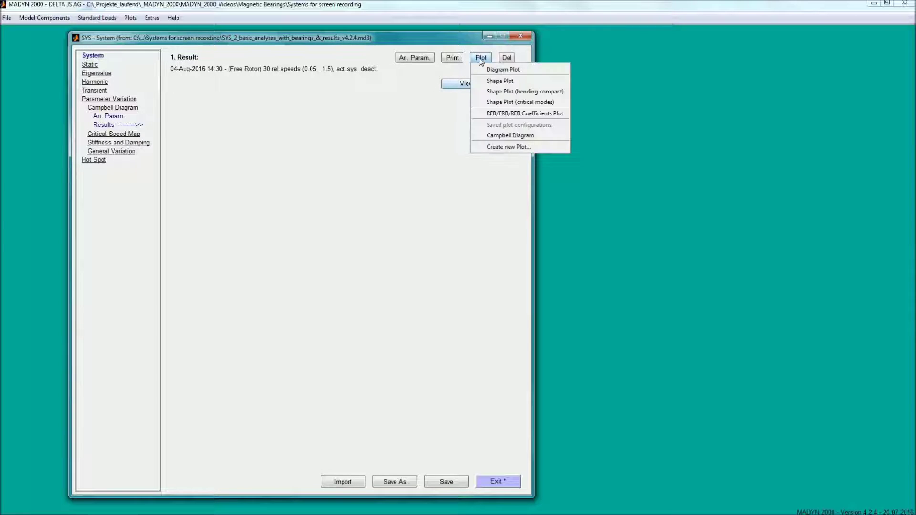
pyautogui.click(503, 70)
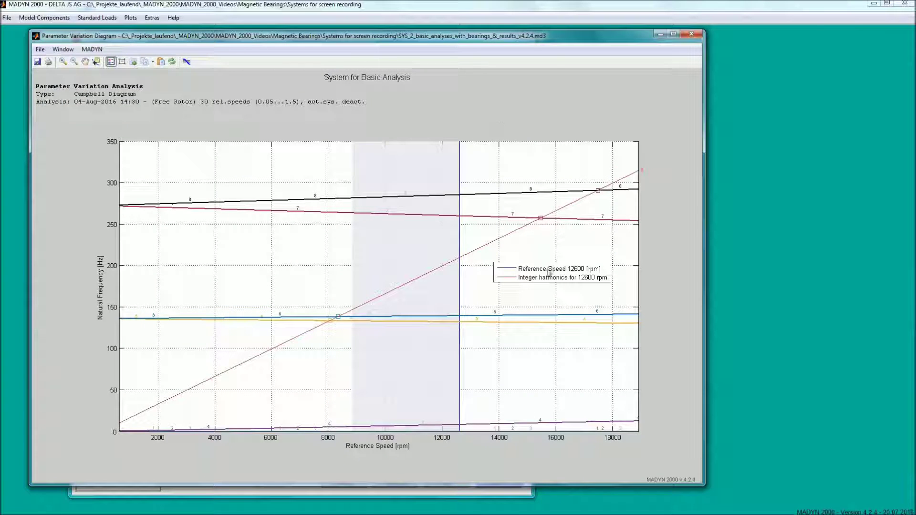
pyautogui.moveTo(552, 272); pyautogui.dragTo(201, 173)
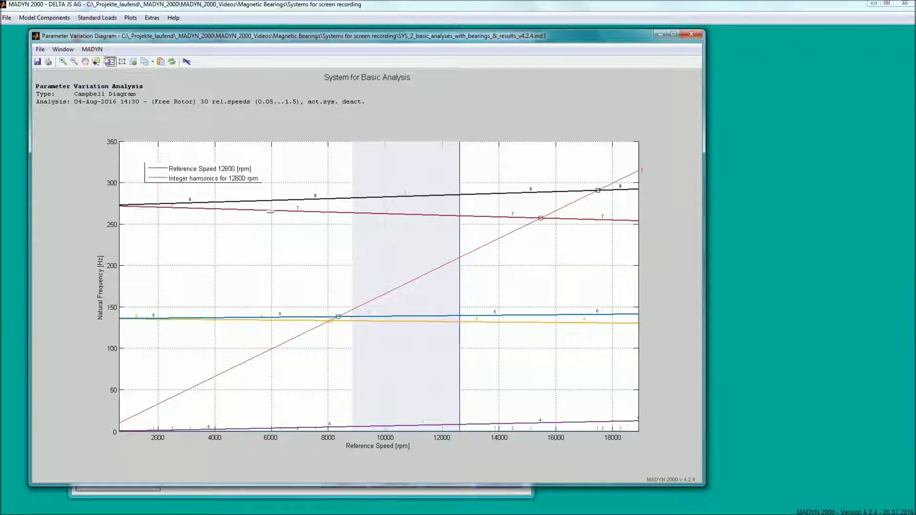
# Step: Plot the critical mode shapes, compare both plots, then close them
pyautogui.click(92, 48)
pyautogui.click(128, 95)
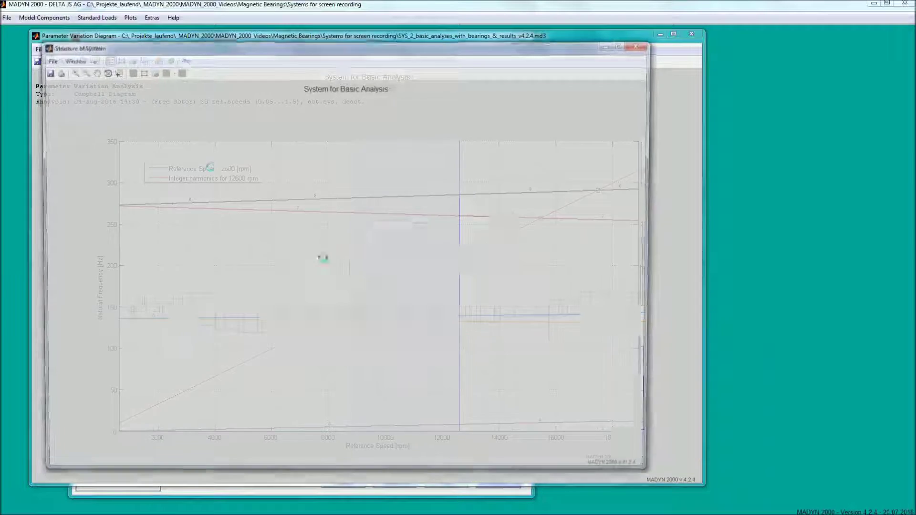
pyautogui.click(498, 291)
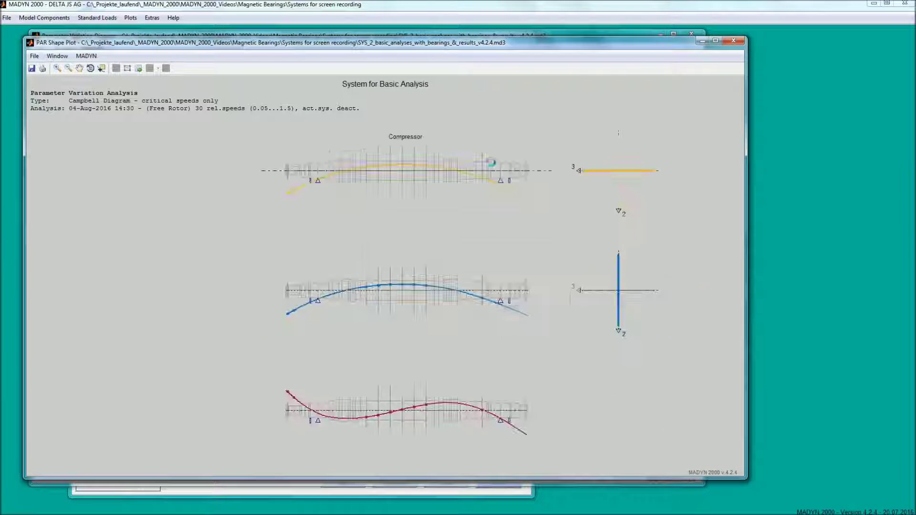
pyautogui.moveTo(477, 44)
pyautogui.mouseDown()
pyautogui.moveTo(573, 51)
pyautogui.moveTo(595, 63)
pyautogui.mouseUp()
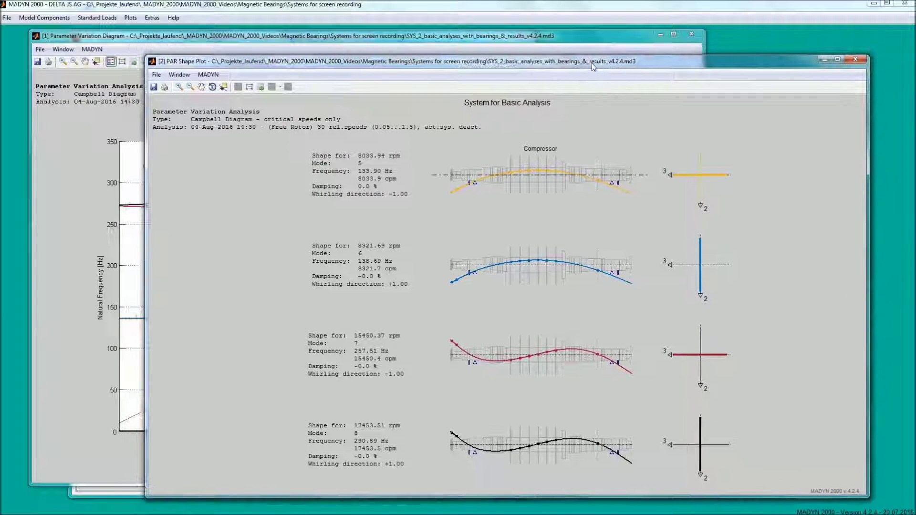
pyautogui.click(573, 40)
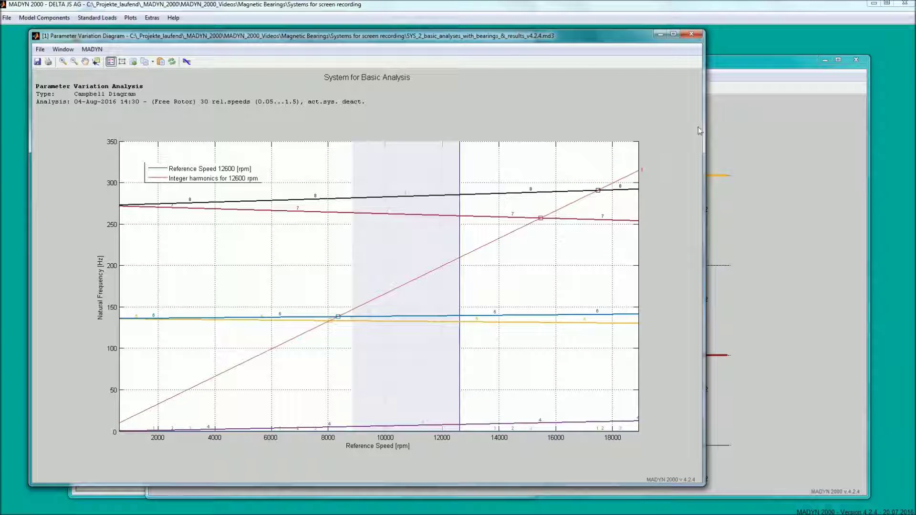
pyautogui.click(862, 68)
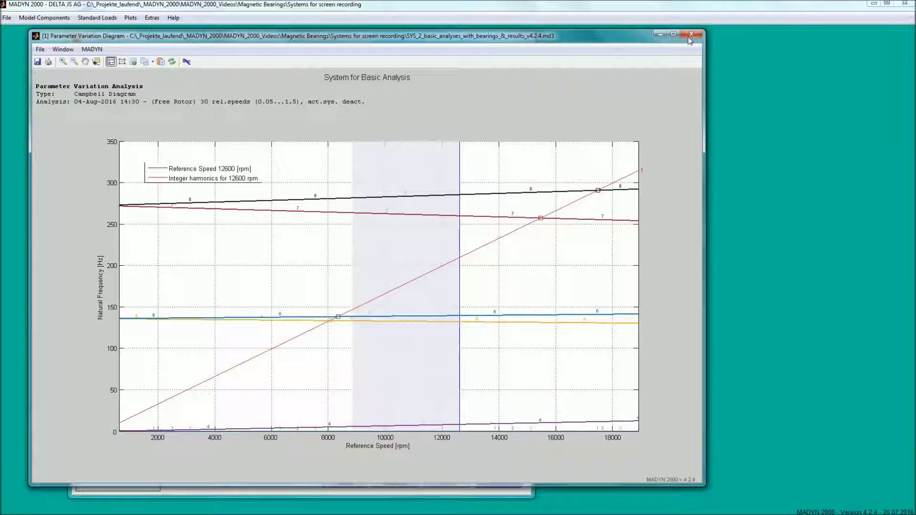
pyautogui.click(692, 35)
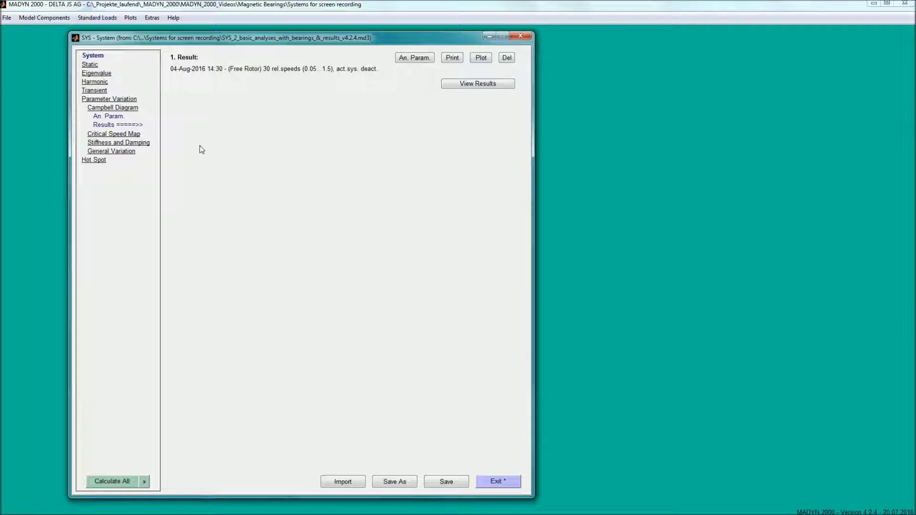
# Step: Inspect the Damping Variation's reference RMB spring values and leave them unchanged
pyautogui.click(119, 143)
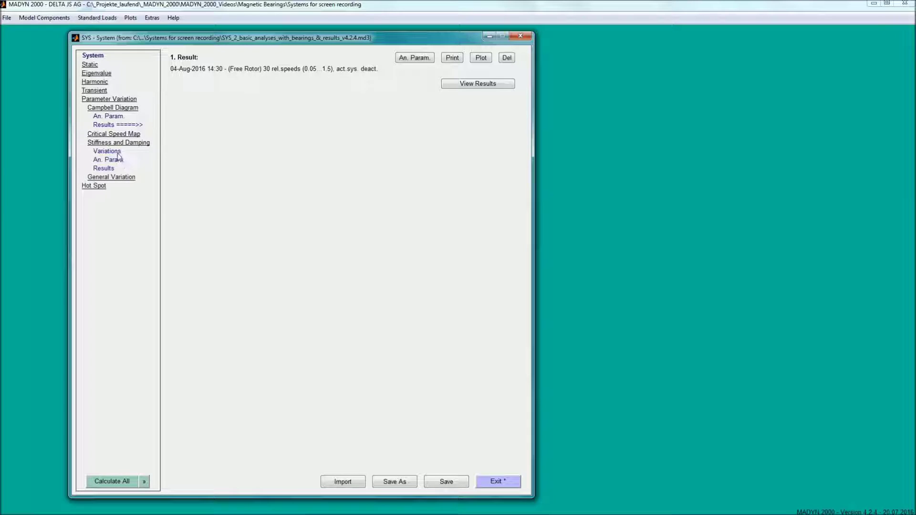
pyautogui.click(107, 151)
pyautogui.click(479, 84)
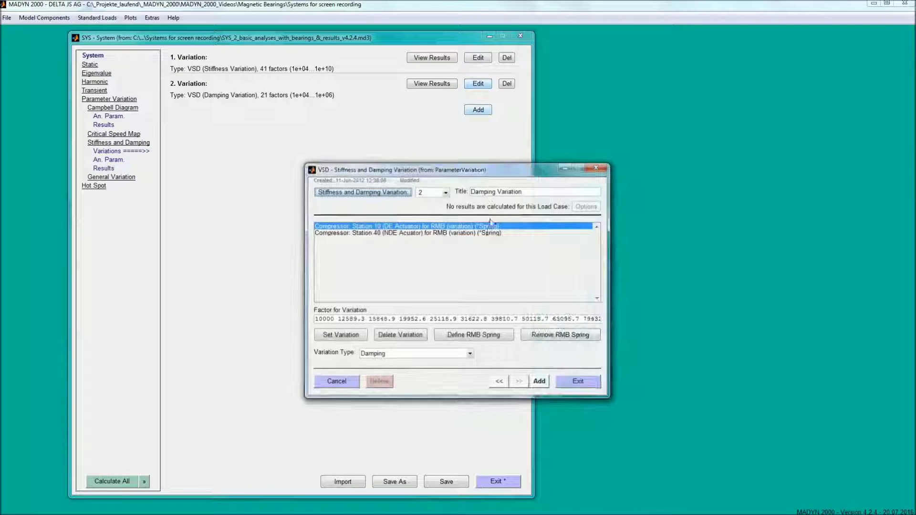
pyautogui.click(473, 335)
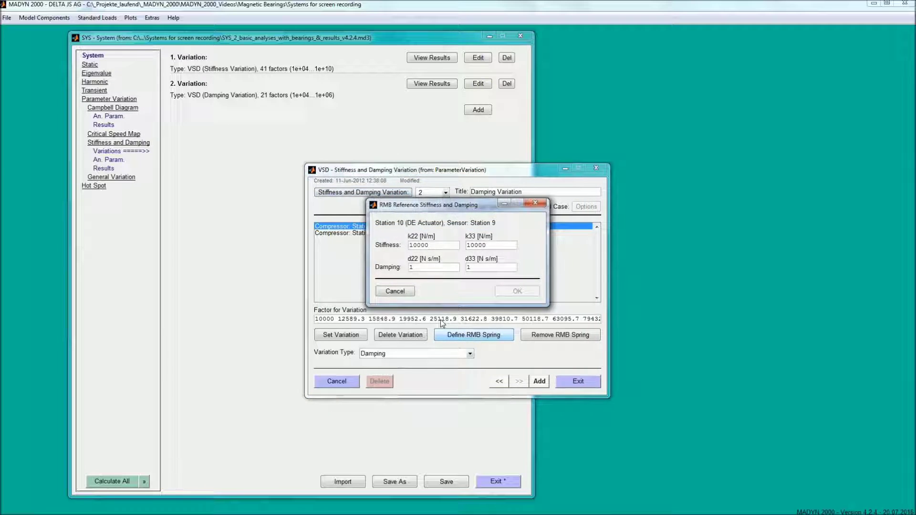
pyautogui.click(395, 292)
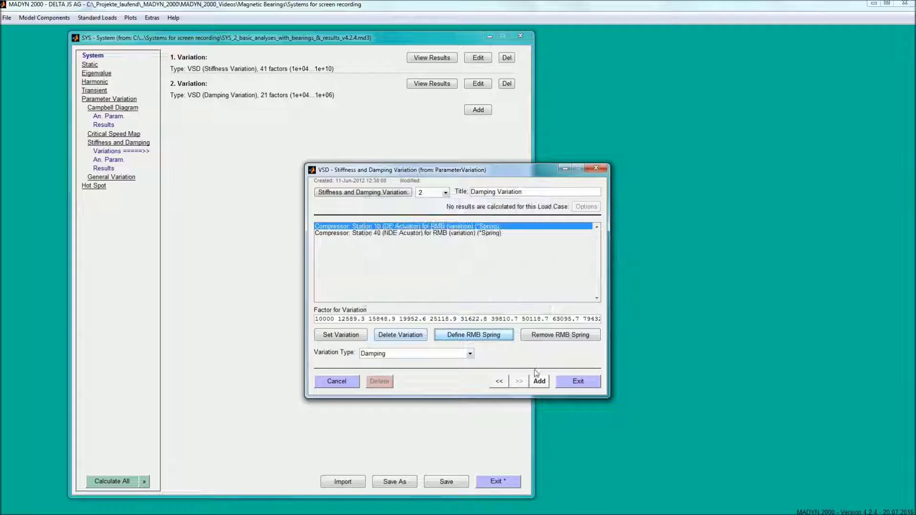
pyautogui.click(578, 381)
# Step: Select the damping variation in the analysis parameters and calculate it
pyautogui.click(108, 159)
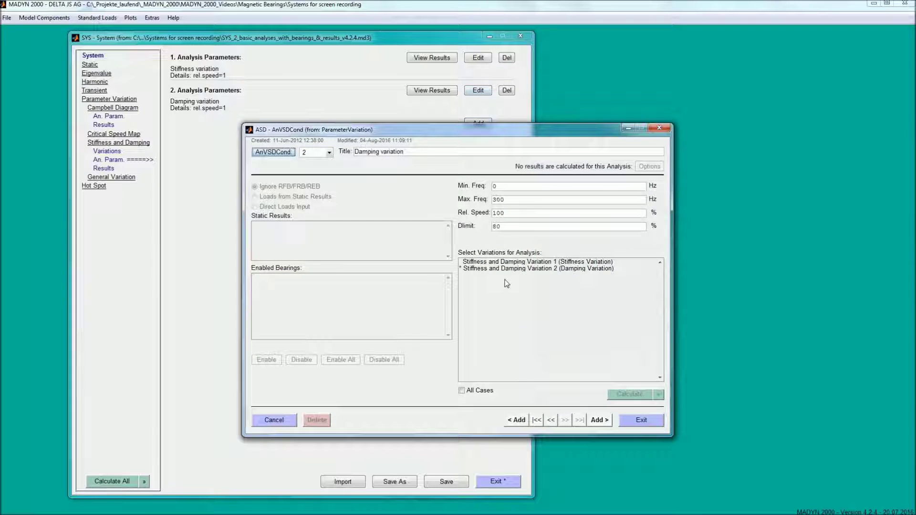
pyautogui.click(537, 269)
pyautogui.click(627, 395)
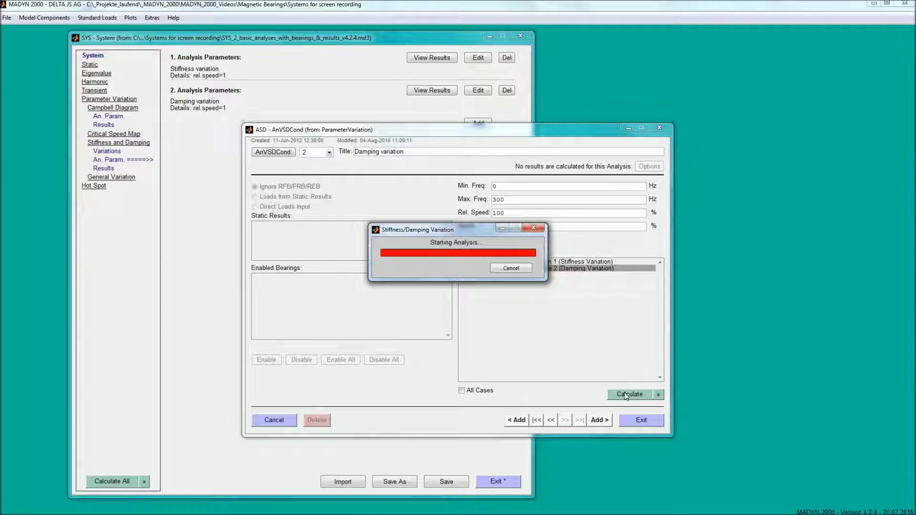
pyautogui.click(641, 420)
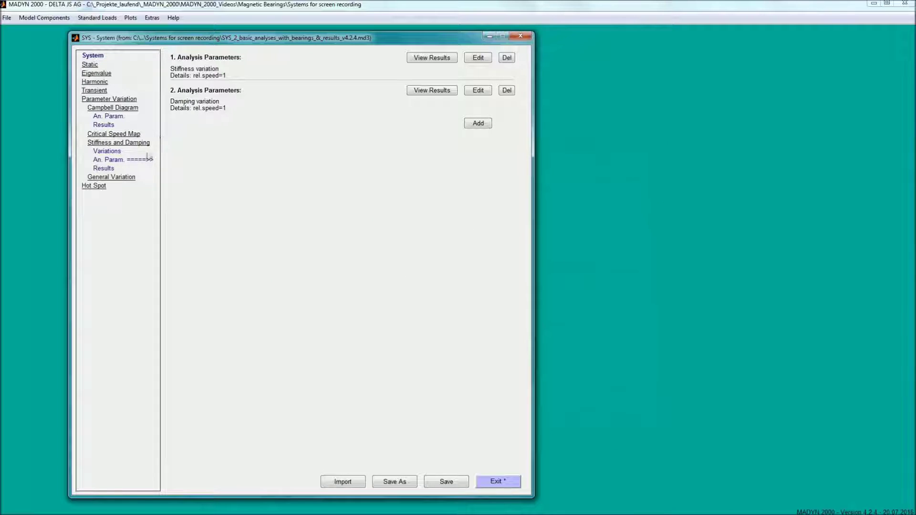
# Step: Plot the damping variation result diagram and close it
pyautogui.click(103, 169)
pyautogui.click(481, 92)
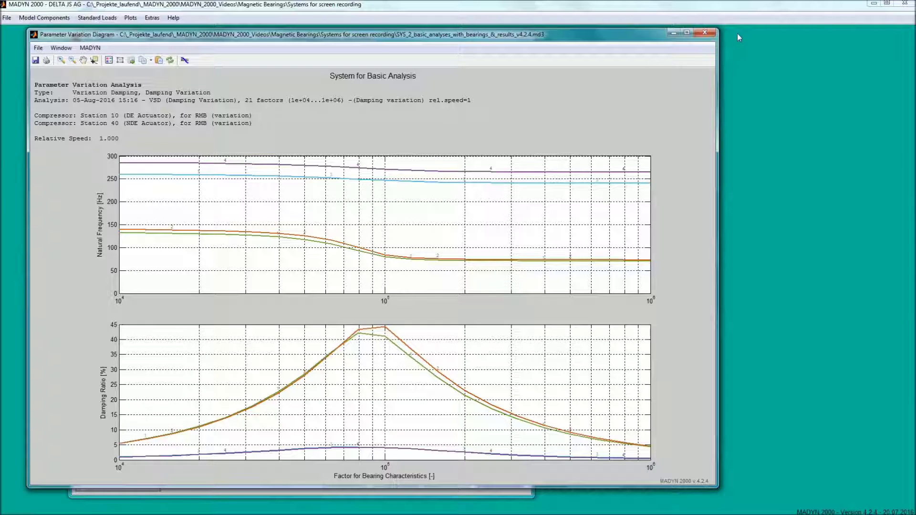
pyautogui.click(705, 34)
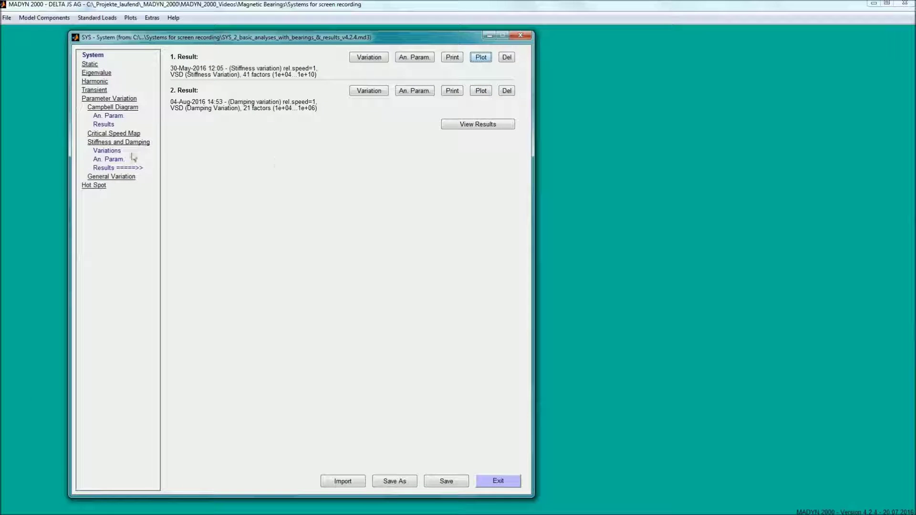
# Step: Inspect the stiffness variation's reference RMB spring values without changing them
pyautogui.click(107, 150)
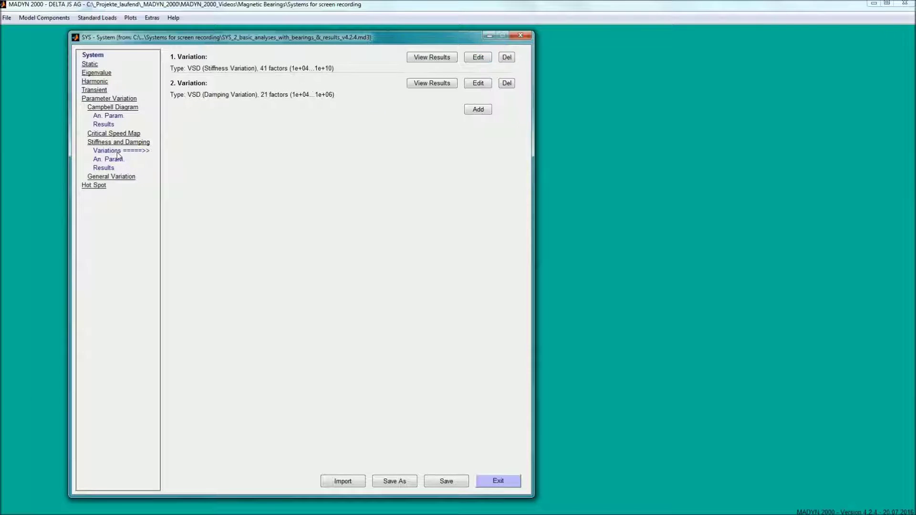
pyautogui.click(478, 57)
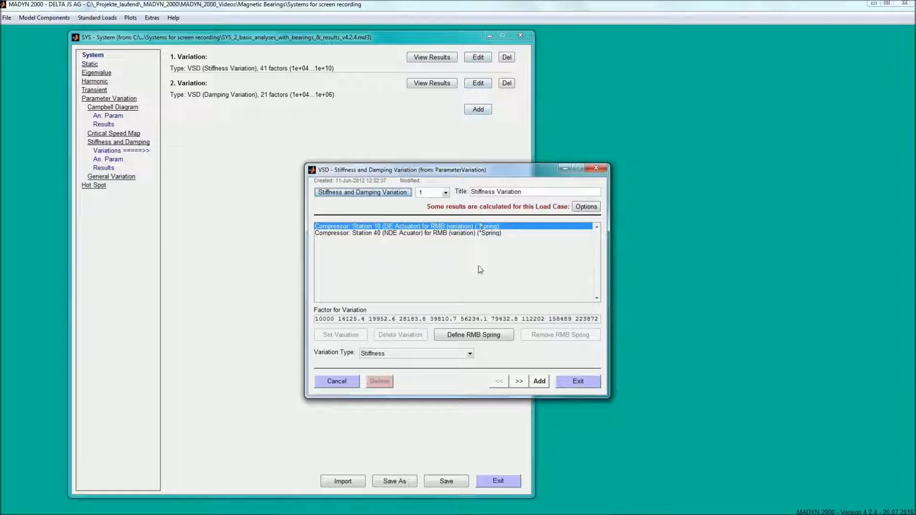
pyautogui.click(473, 335)
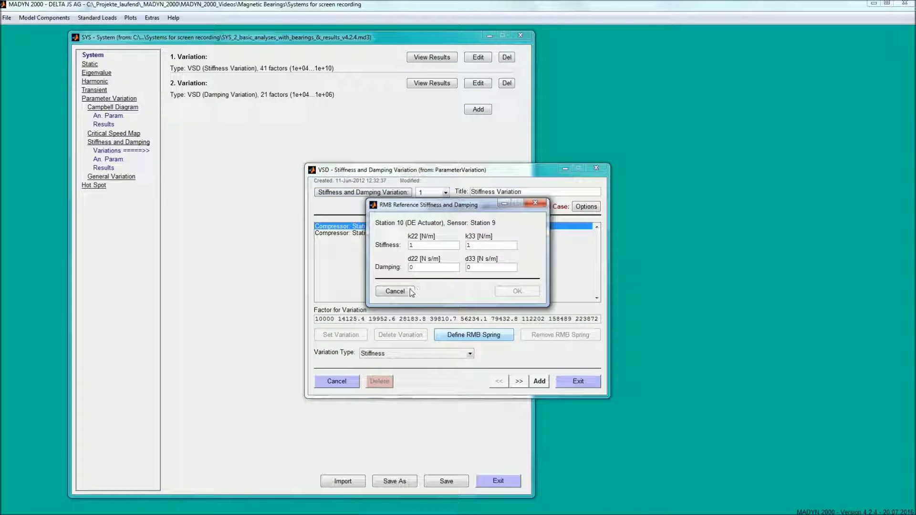
pyautogui.click(396, 291)
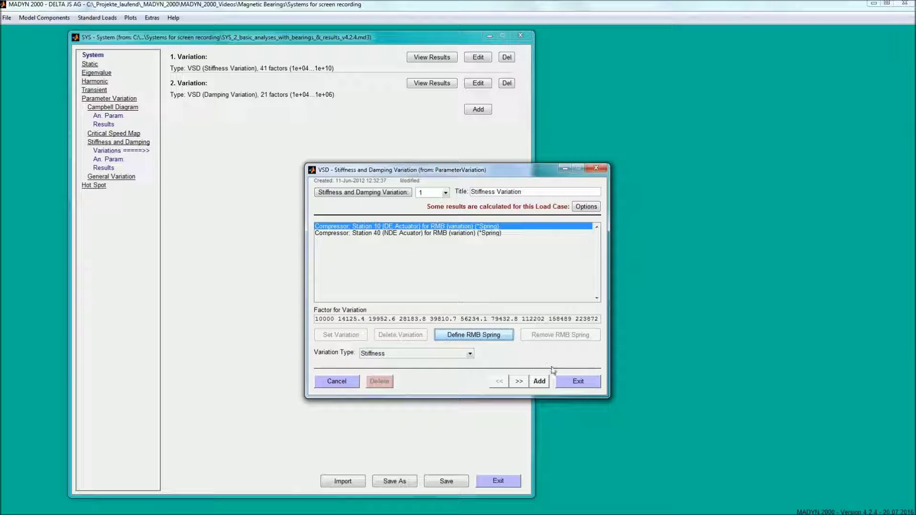
pyautogui.click(578, 381)
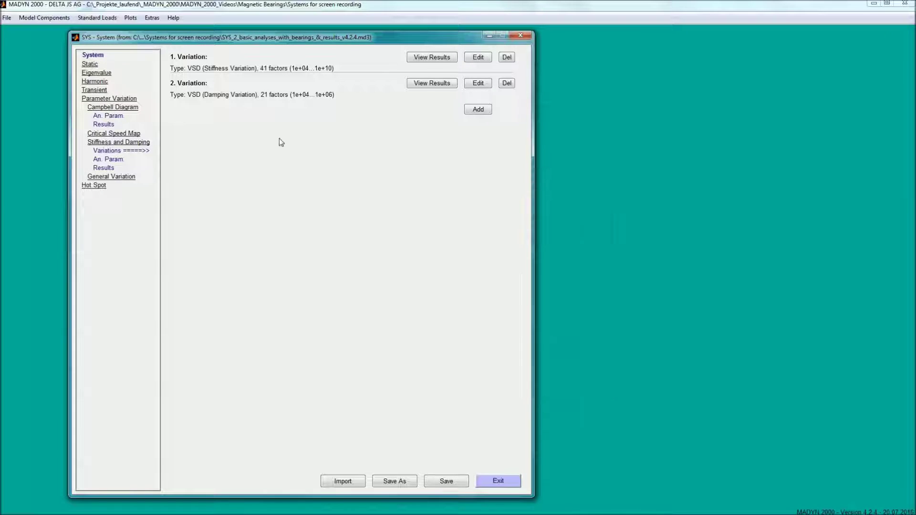
# Step: Select the stiffness variation in analysis 1 and return to the results list
pyautogui.click(108, 159)
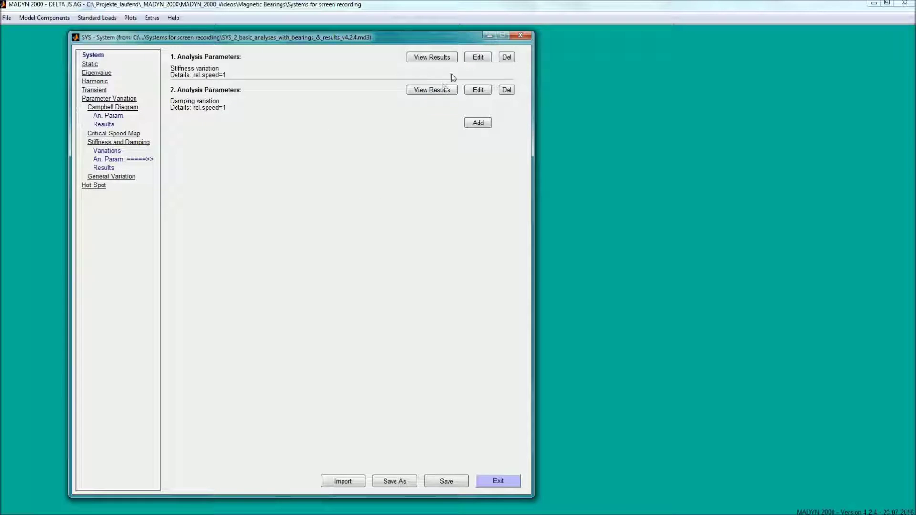
pyautogui.click(478, 56)
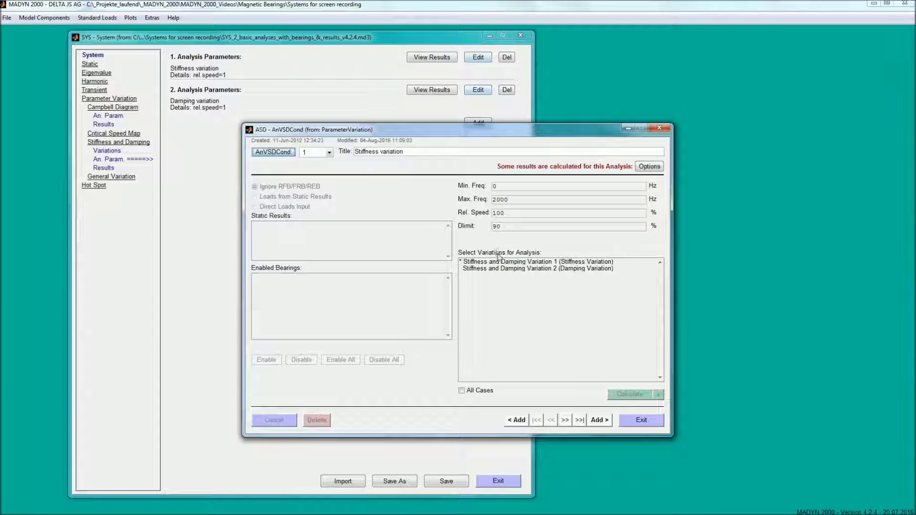
pyautogui.click(501, 262)
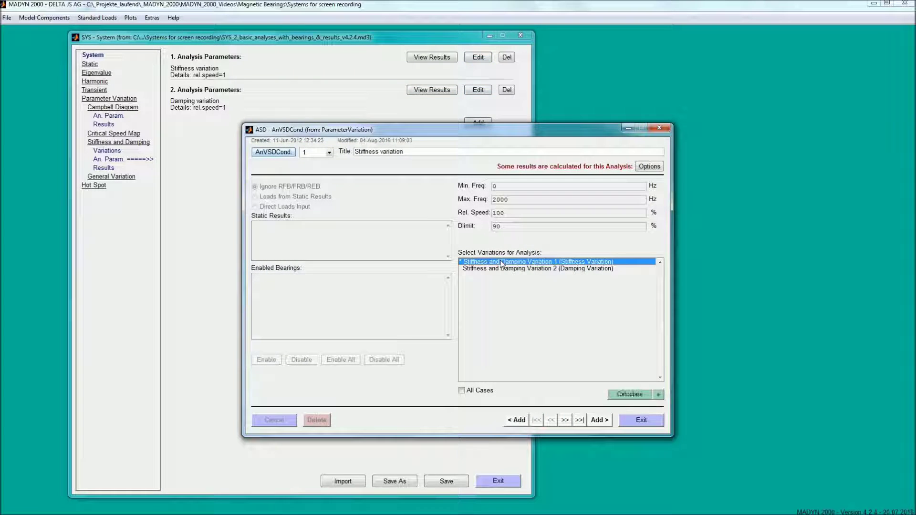
pyautogui.click(639, 420)
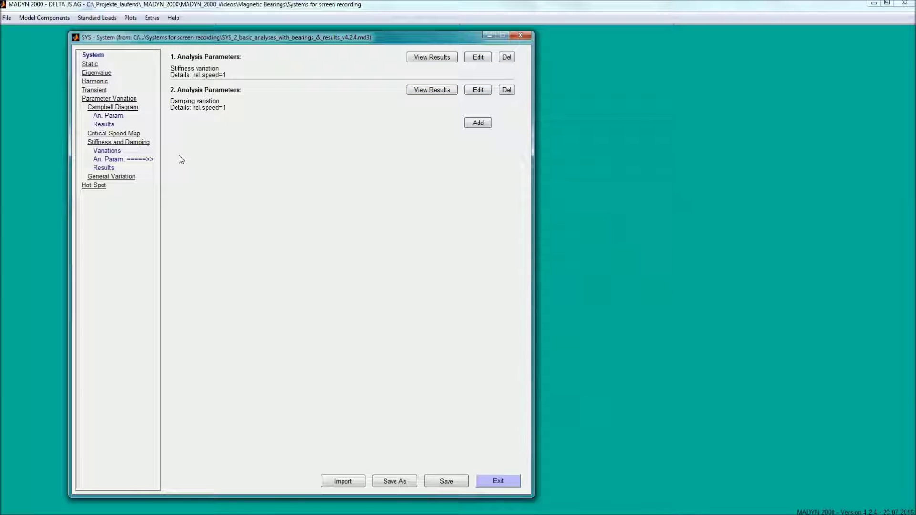
pyautogui.click(103, 168)
# Step: Plot the stiffness variation diagram, close it, and go to its print options
pyautogui.click(481, 57)
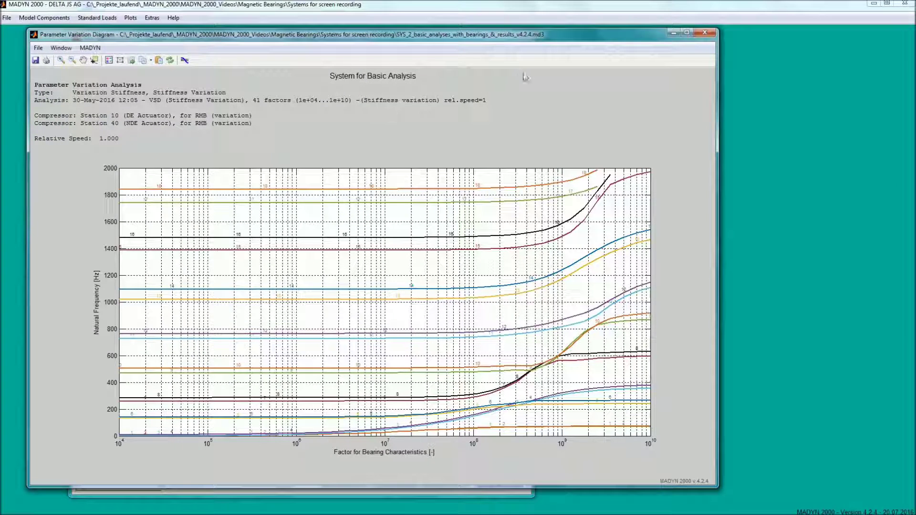
pyautogui.click(705, 34)
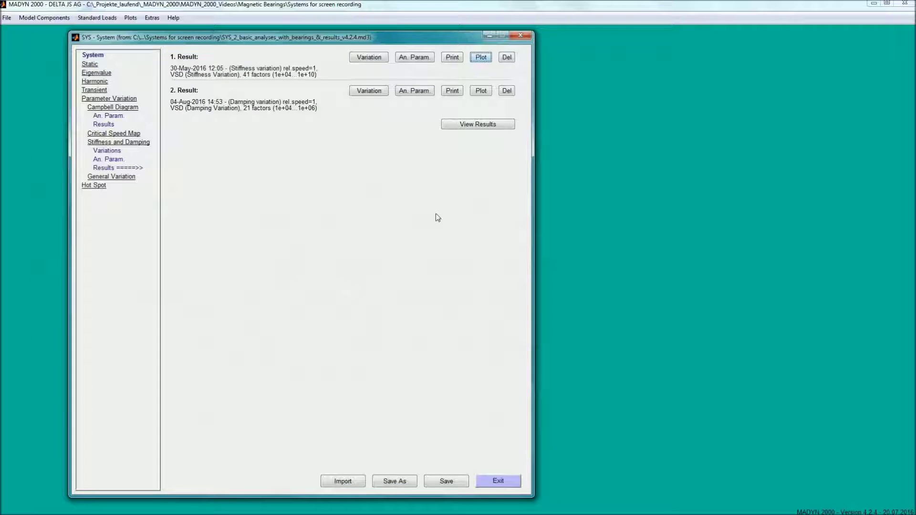
pyautogui.click(452, 57)
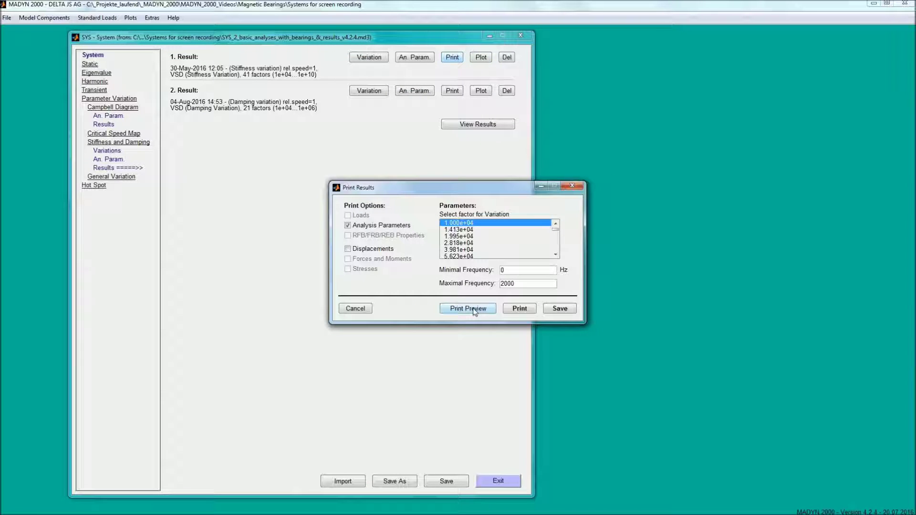
# Step: Read the stiffness variation report preview through its second page and close it
pyautogui.click(468, 308)
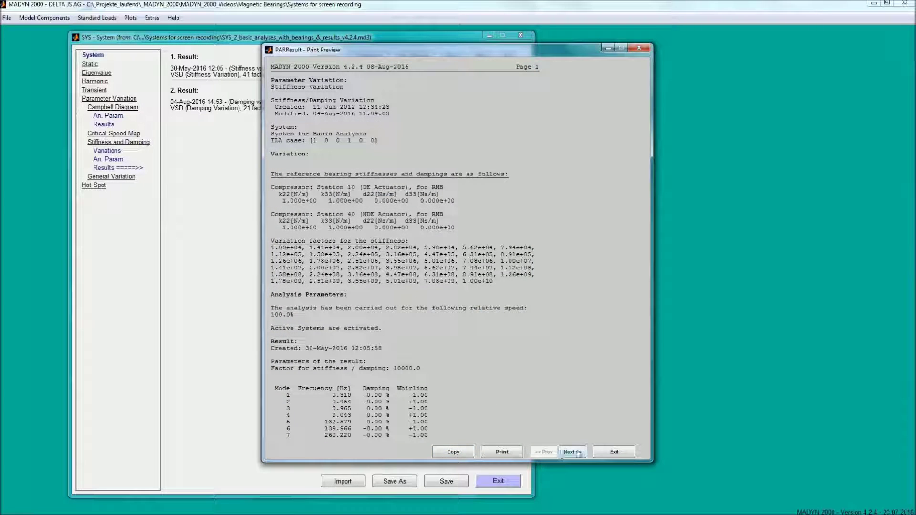
pyautogui.click(573, 451)
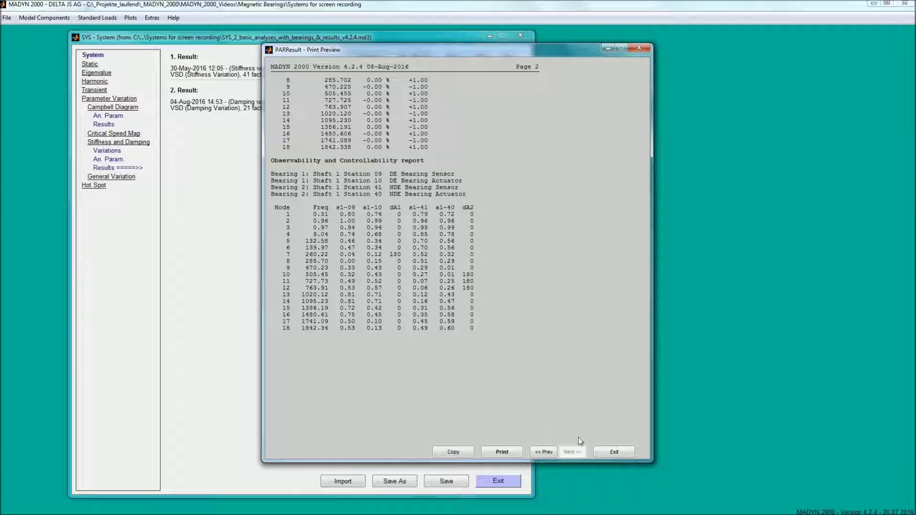
pyautogui.click(613, 452)
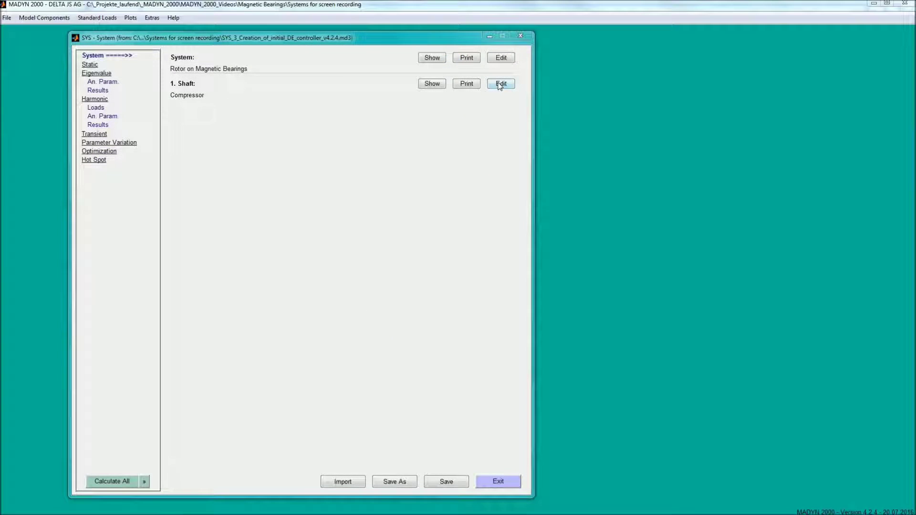
# Step: Set the DE Bearing's magnetic pull ks to 2.6e6 N/m in the shaft's active systems
pyautogui.click(501, 83)
pyautogui.click(497, 256)
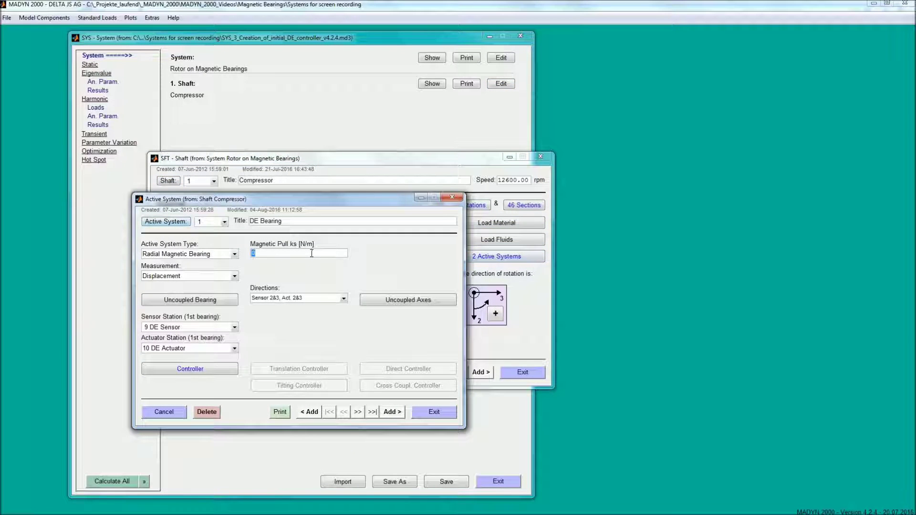
pyautogui.write('.6')
pyautogui.write('e6')
pyautogui.click(168, 372)
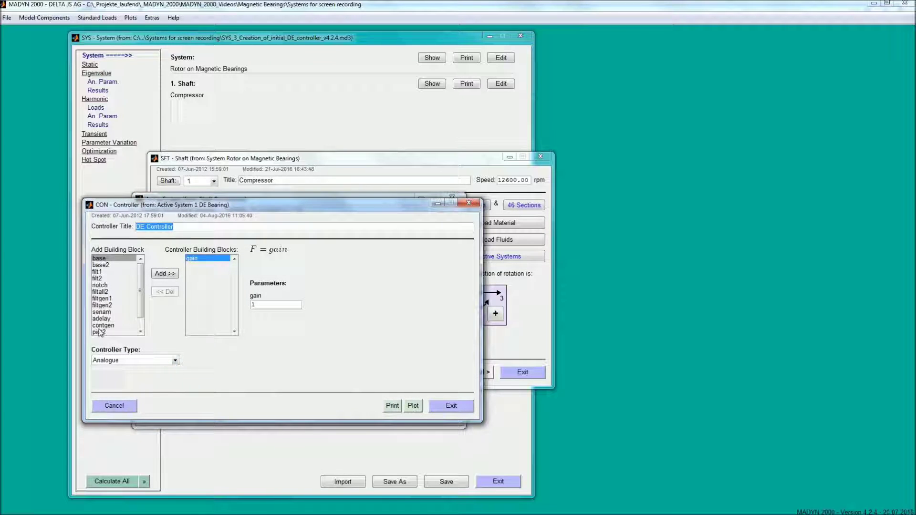
# Step: Add a contgen block to the DE Controller loaded from the bearchar file
pyautogui.click(103, 326)
pyautogui.click(166, 274)
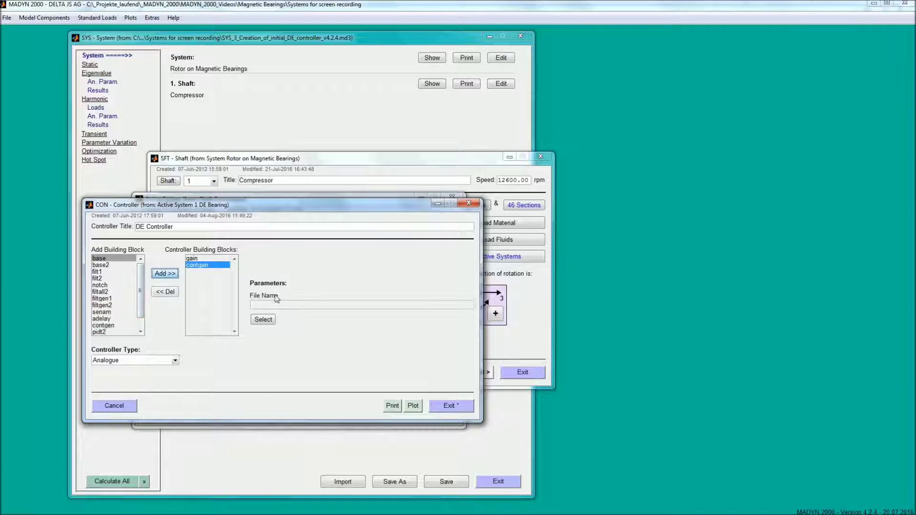
pyautogui.click(264, 319)
pyautogui.doubleClick(329, 97)
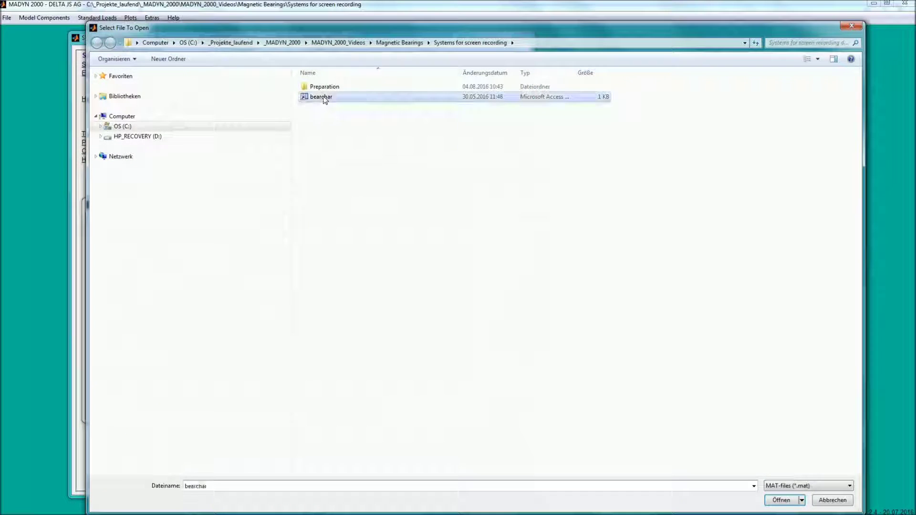
# Step: Add an adelay block with T=8.6e-05 s and plot the amplitude/phase transfer function
pyautogui.click(101, 319)
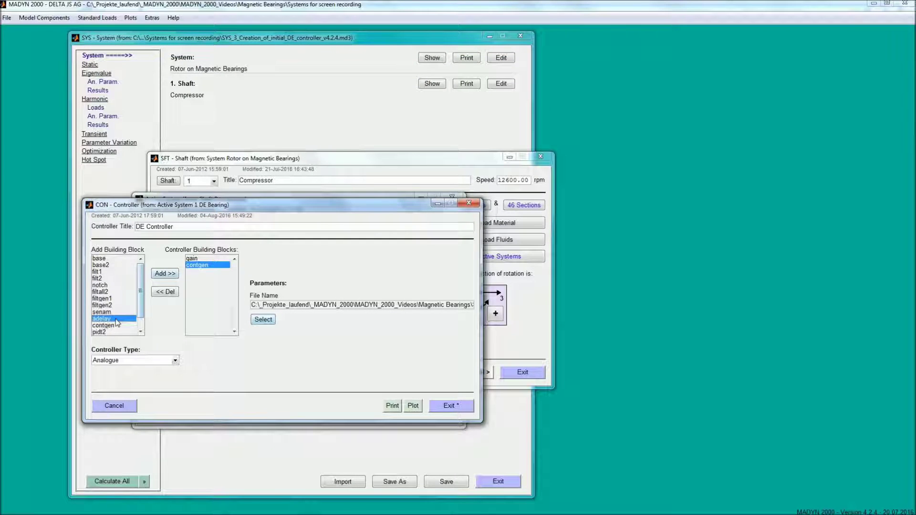
pyautogui.click(164, 274)
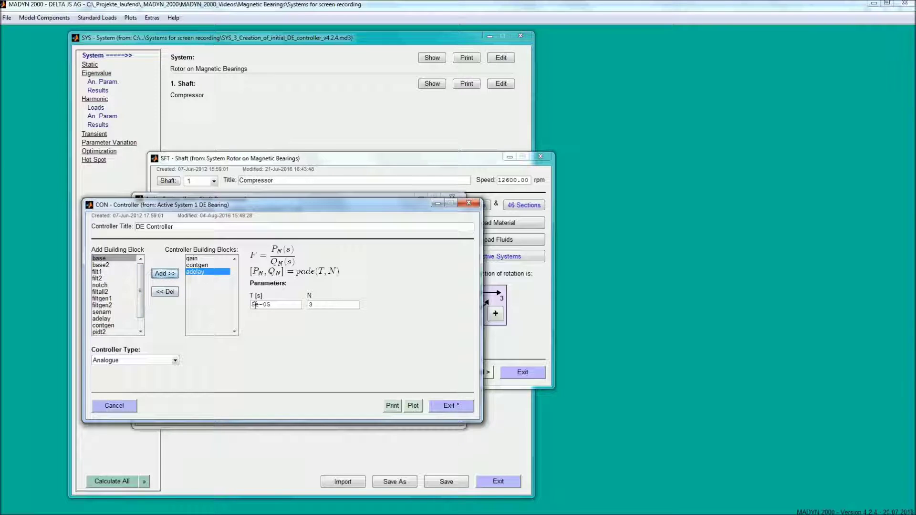
pyautogui.click(254, 304)
pyautogui.click(412, 406)
pyautogui.click(429, 418)
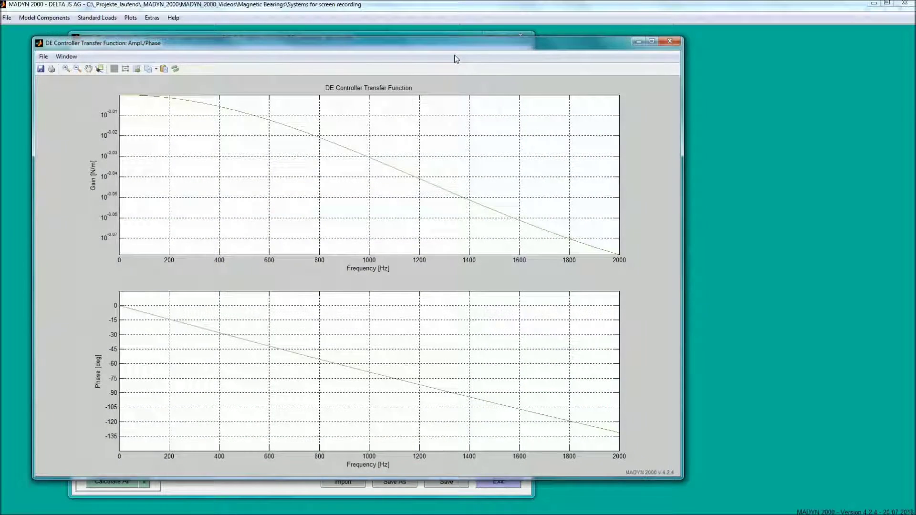
# Step: Add the base block to the DE controller definition, with the transfer plot set aside
pyautogui.moveTo(455, 42); pyautogui.dragTo(680, 36)
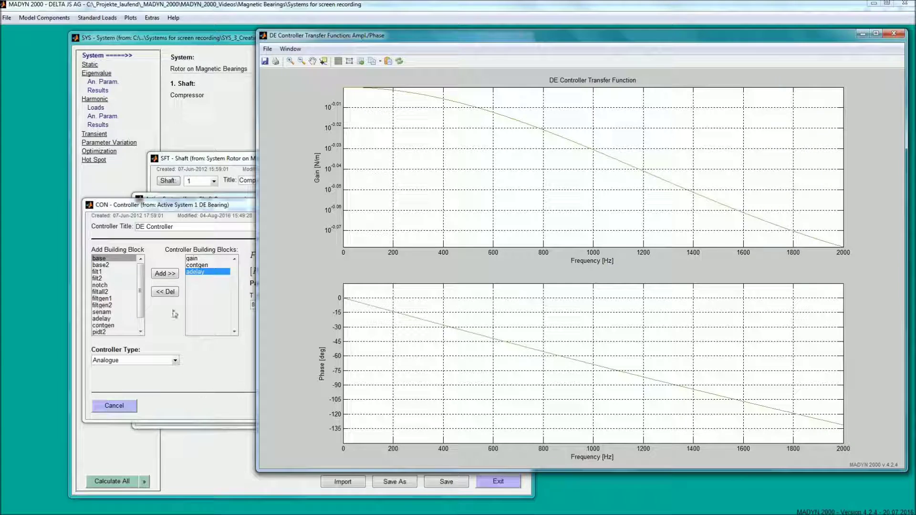
pyautogui.click(101, 259)
pyautogui.click(165, 274)
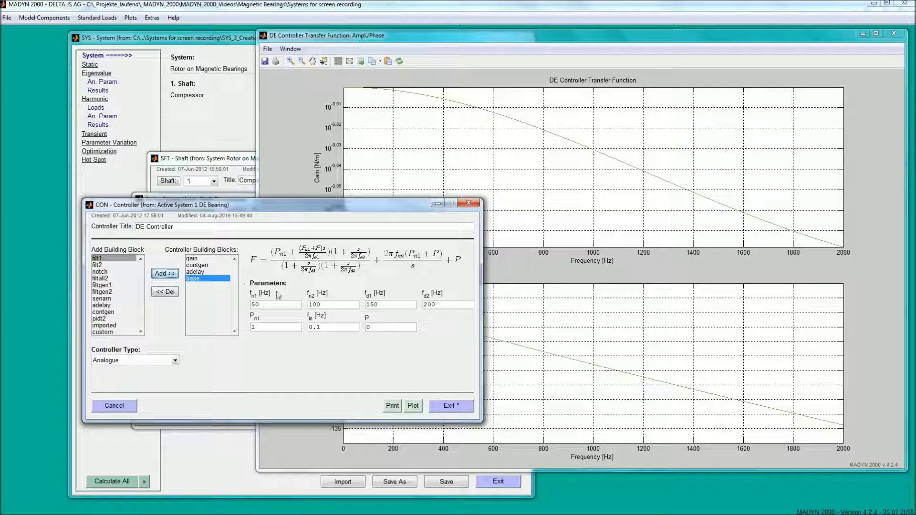
# Step: Set base block frequencies: fn2 150 Hz, fd1 and fd2 350 Hz, gain Pn1 2e7
pyautogui.doubleClick(270, 304)
pyautogui.write('0')
pyautogui.click(370, 305)
pyautogui.moveTo(372, 304); pyautogui.dragTo(373, 304)
pyautogui.doubleClick(429, 306)
pyautogui.write('e7')
# Step: Plot the updated transfer function, then add a filt2 block and replot with it
pyautogui.click(591, 118)
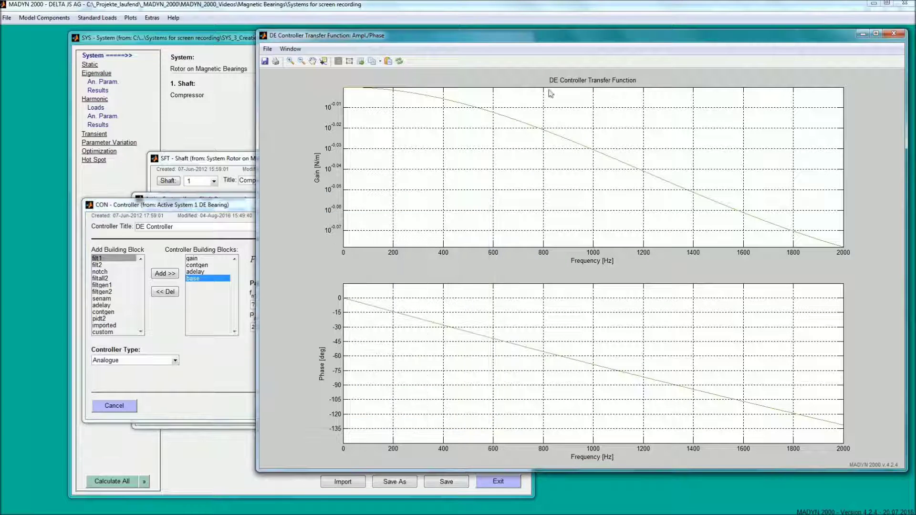
pyautogui.click(399, 61)
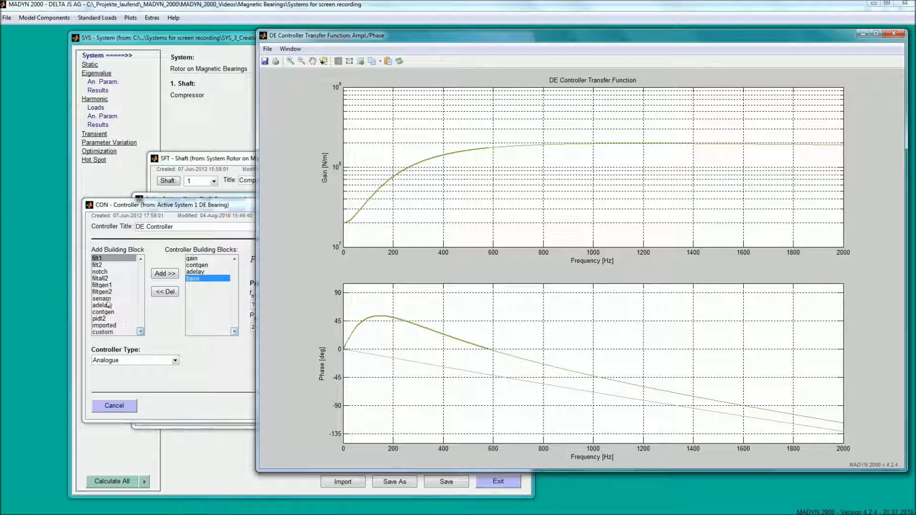
pyautogui.click(106, 264)
pyautogui.click(165, 274)
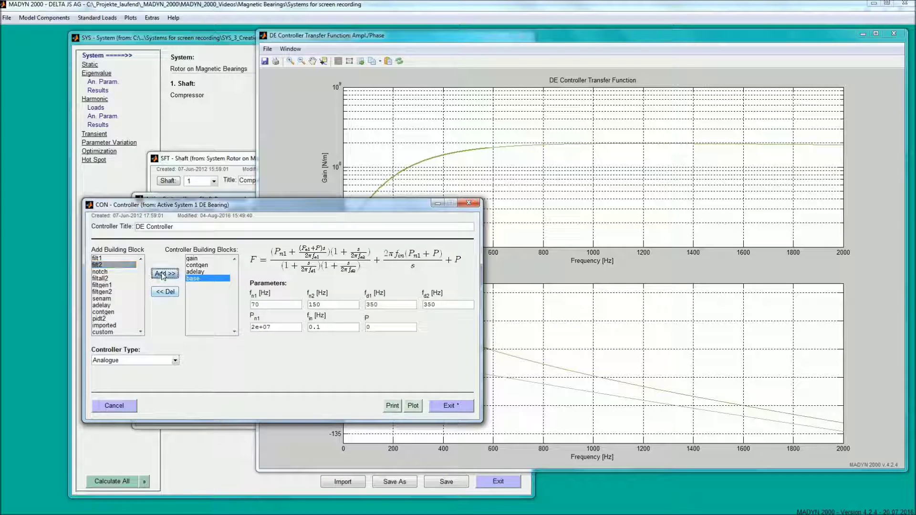
pyautogui.click(459, 136)
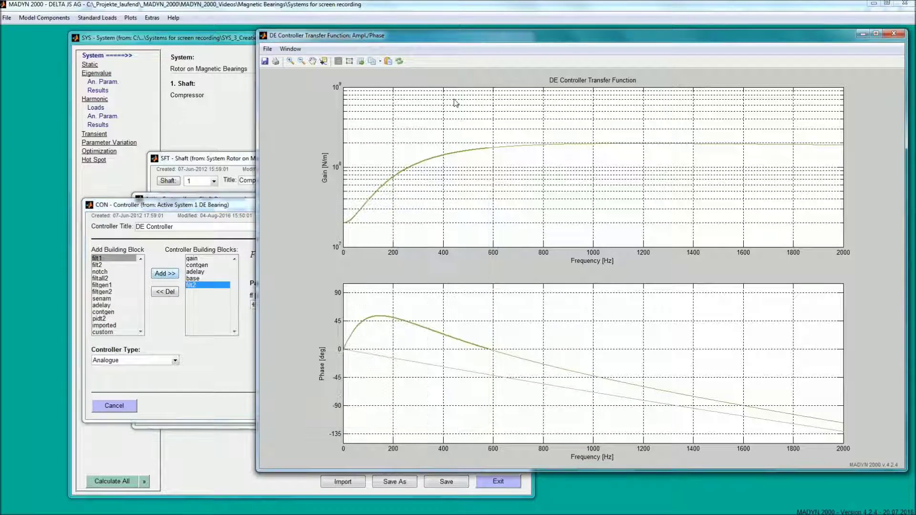
pyautogui.click(399, 62)
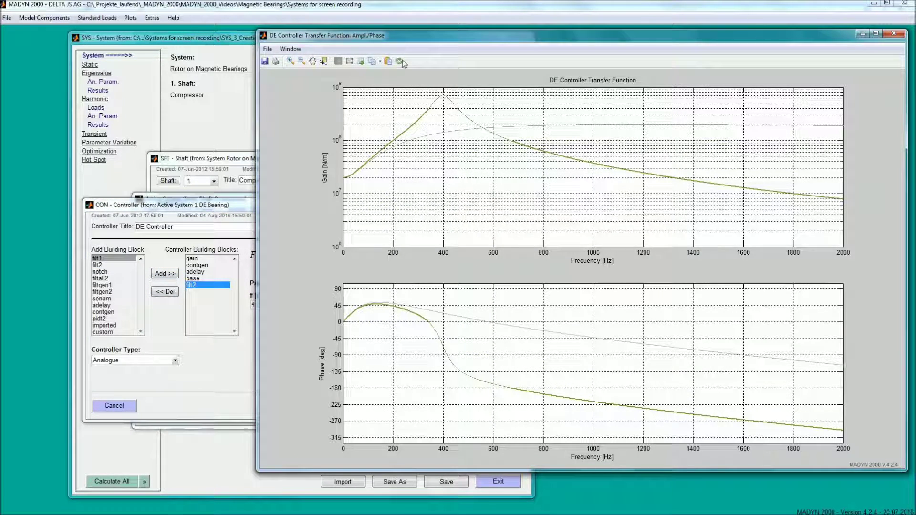
# Step: Set the filter to 400 Hz with damping D 0.45, check the replotted transfer function, and close it
pyautogui.click(251, 340)
pyautogui.click(326, 306)
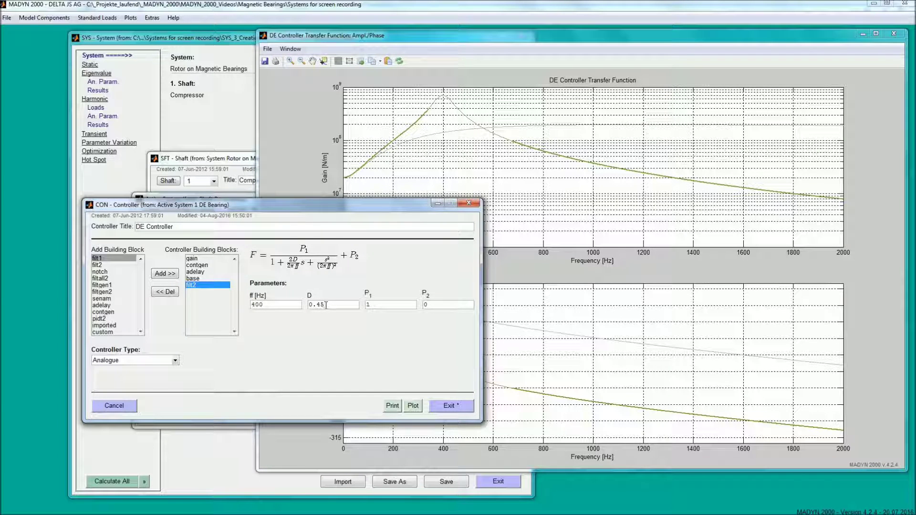
pyautogui.click(488, 96)
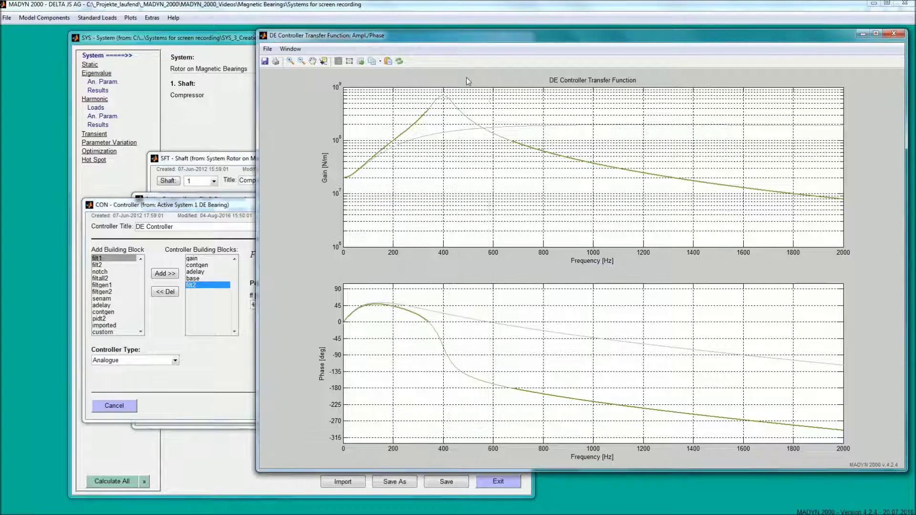
pyautogui.click(403, 61)
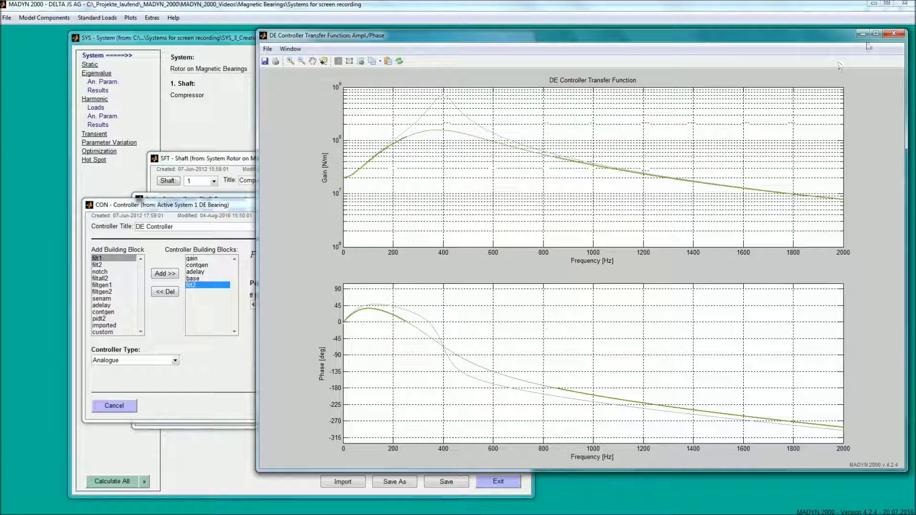
pyautogui.click(901, 35)
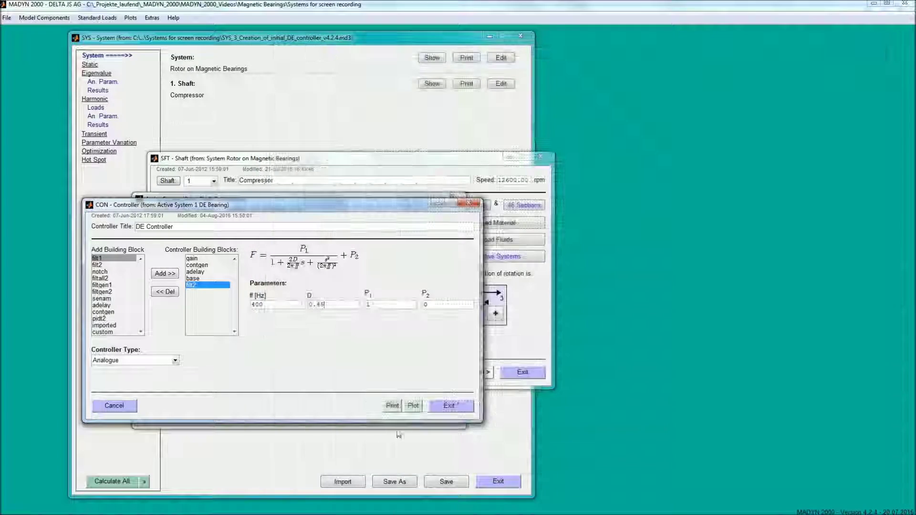
# Step: Exit the Controller, Active System and Shaft dialogs and go to the eigenvalue analysis parameters
pyautogui.click(448, 406)
pyautogui.click(432, 412)
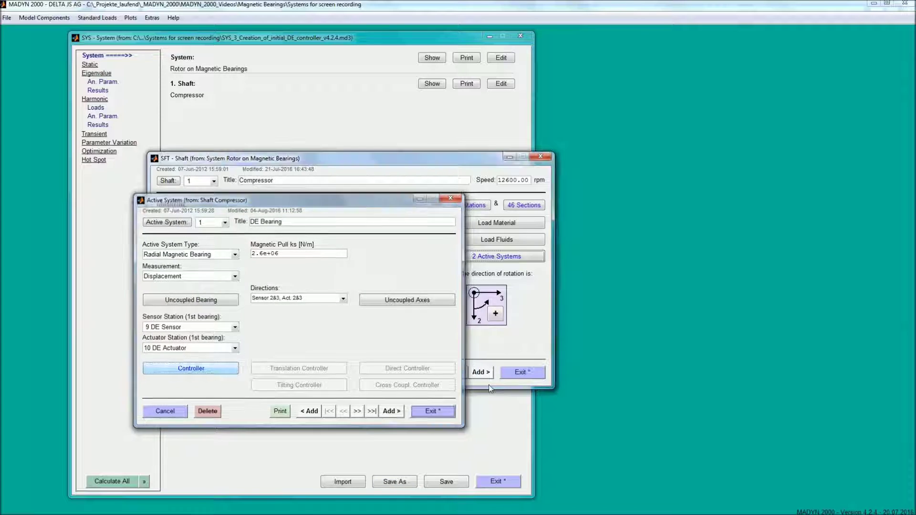
pyautogui.click(522, 372)
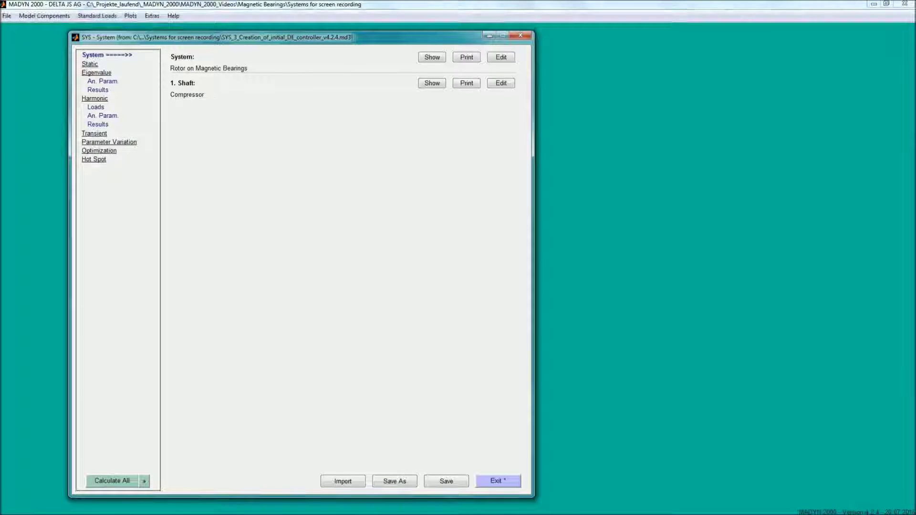
pyautogui.click(102, 80)
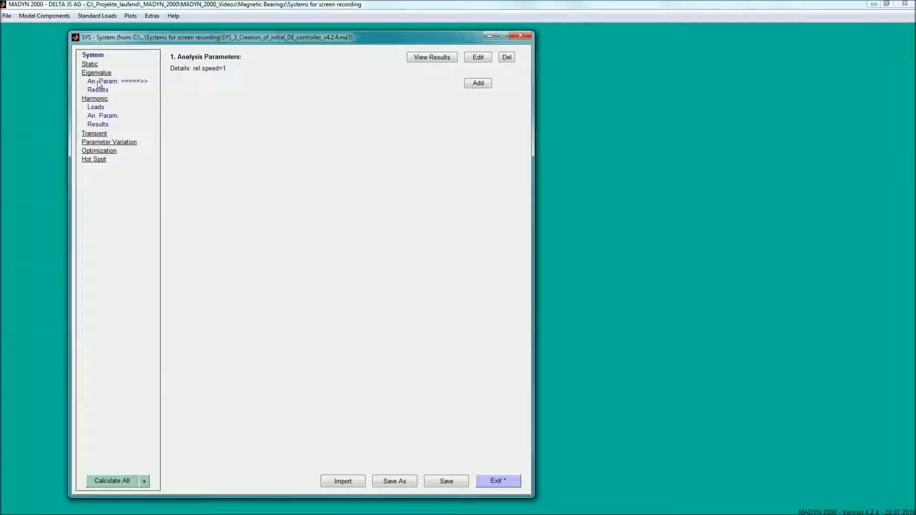
# Step: Calculate the eigenvalue analysis with the updated DE controller and list its results
pyautogui.click(478, 58)
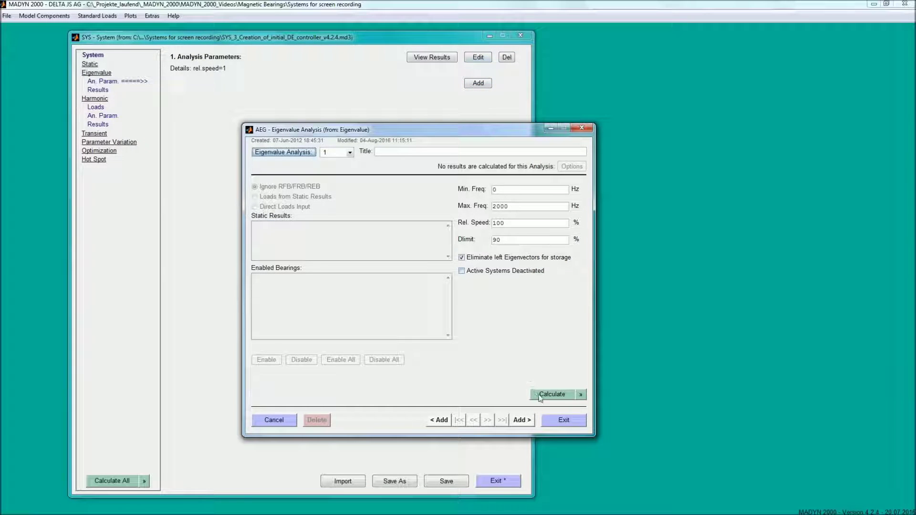
pyautogui.click(552, 395)
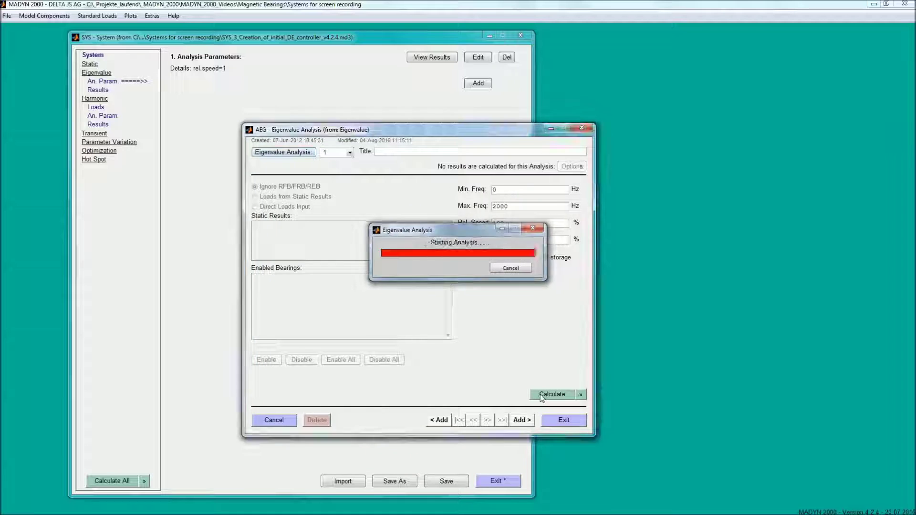
pyautogui.click(563, 420)
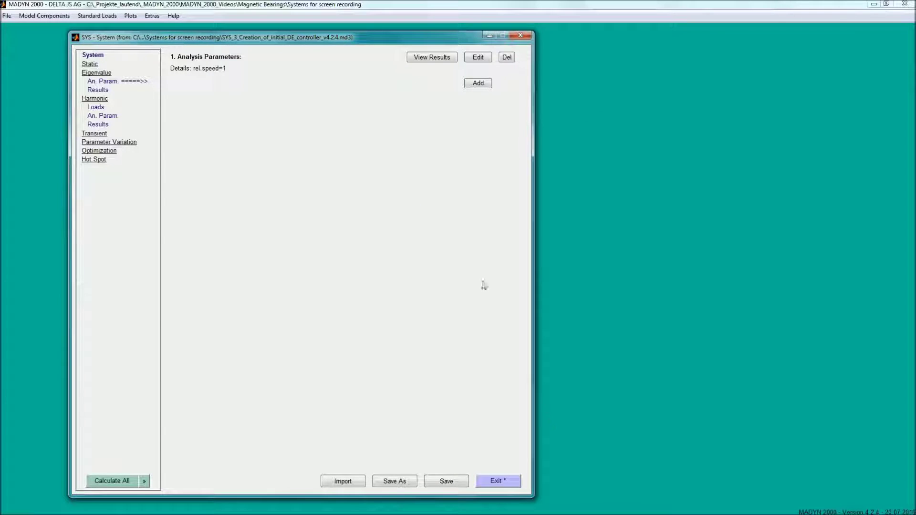
pyautogui.click(97, 90)
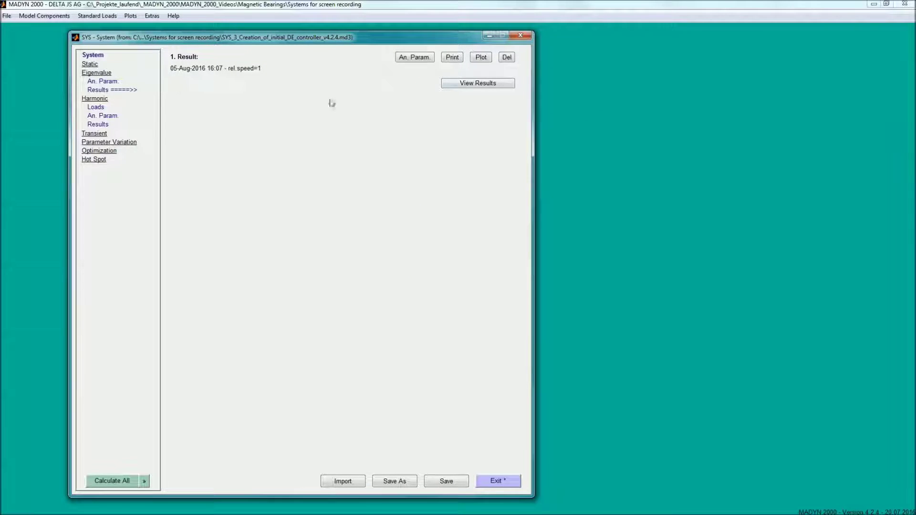
# Step: Plot Damping, Frequencies and RMB TFs, reposition the gain legend, close it, and show SYS_4's eigenvalue results
pyautogui.click(481, 58)
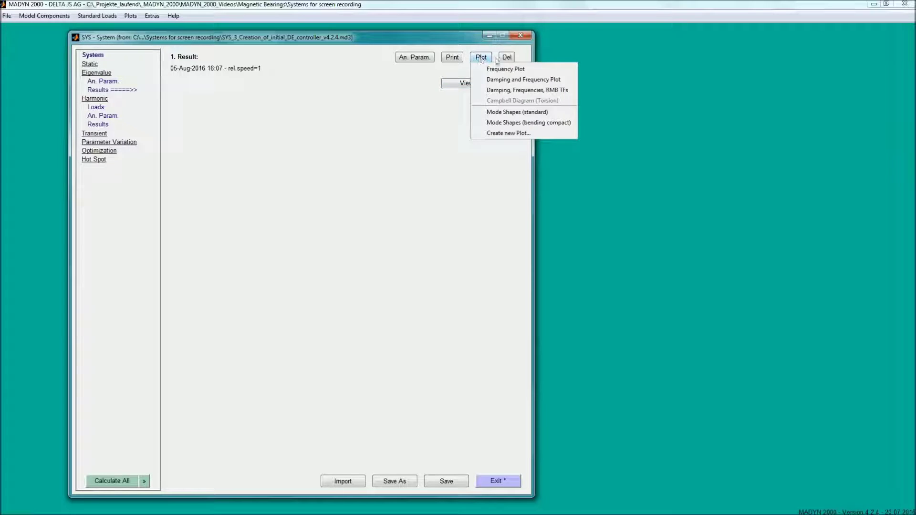
pyautogui.click(527, 90)
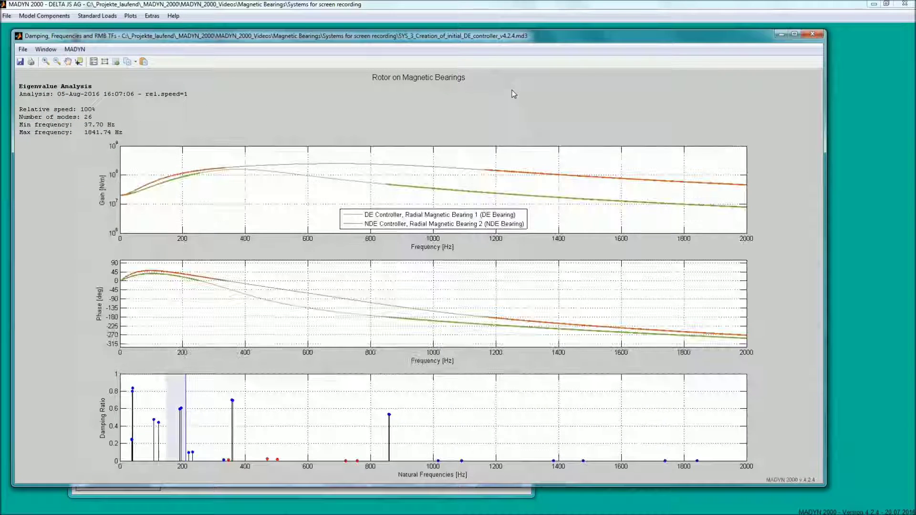
pyautogui.moveTo(448, 218); pyautogui.dragTo(262, 207)
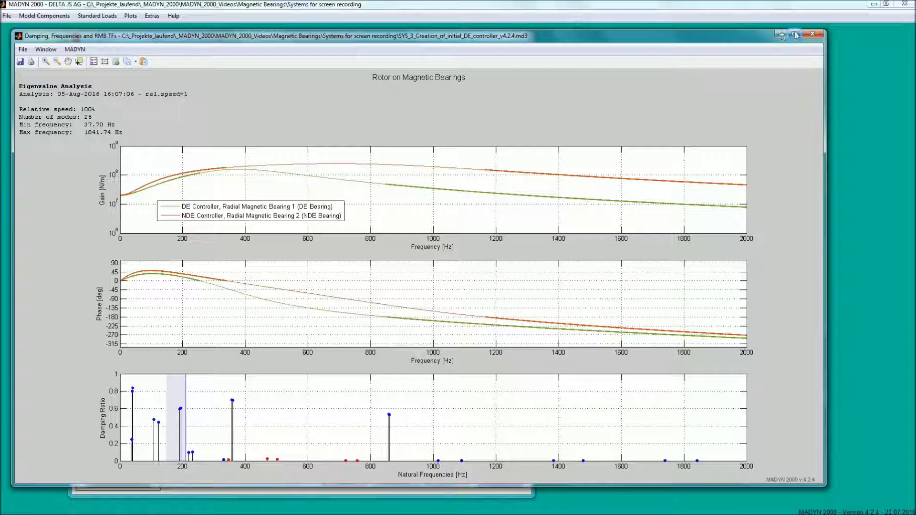
pyautogui.click(813, 34)
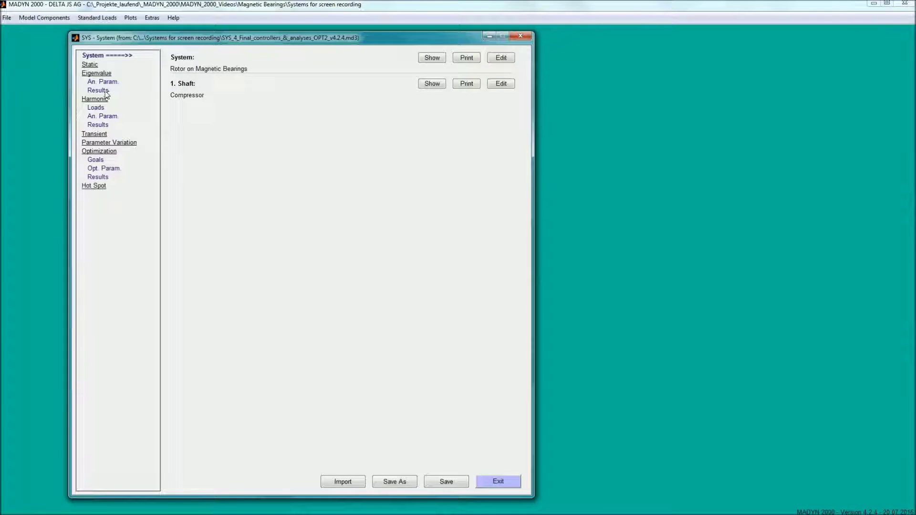
pyautogui.click(99, 90)
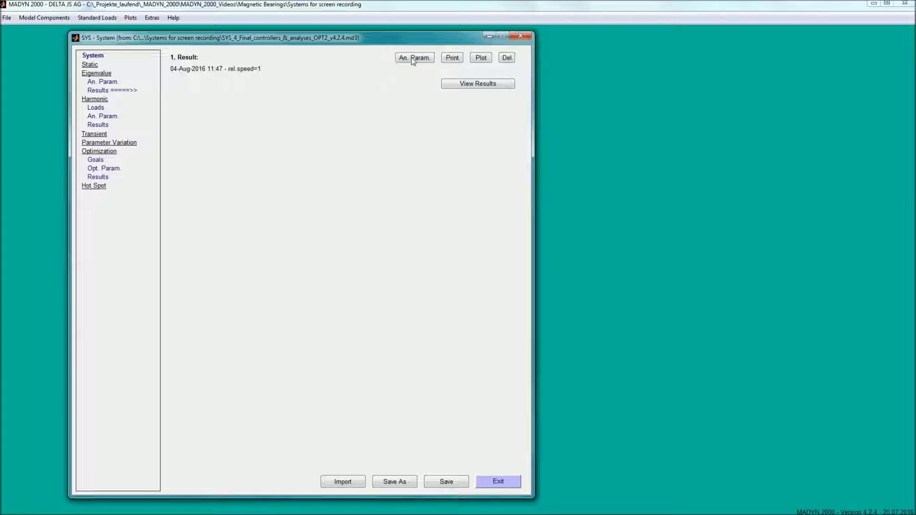
# Step: Review the final system's damping, frequencies and RMB TFs plot, then switch to the harmonic results
pyautogui.click(480, 57)
pyautogui.click(529, 93)
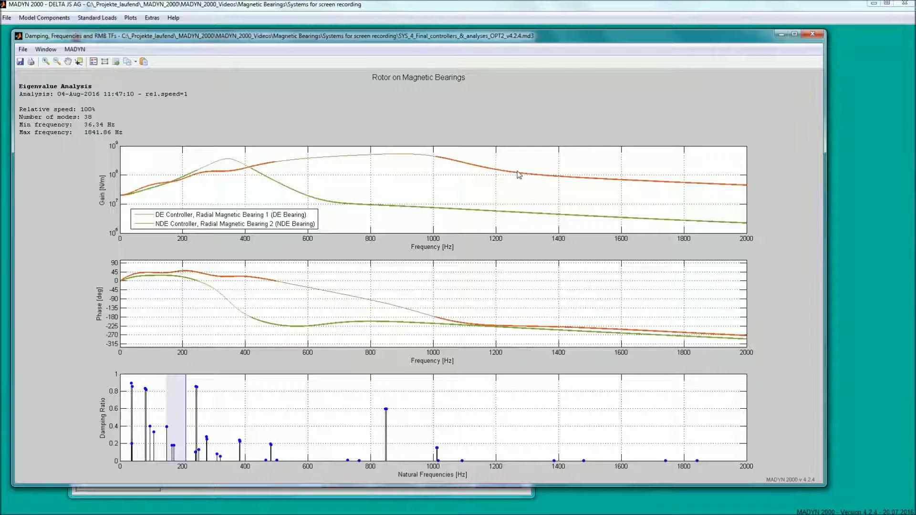
pyautogui.click(813, 34)
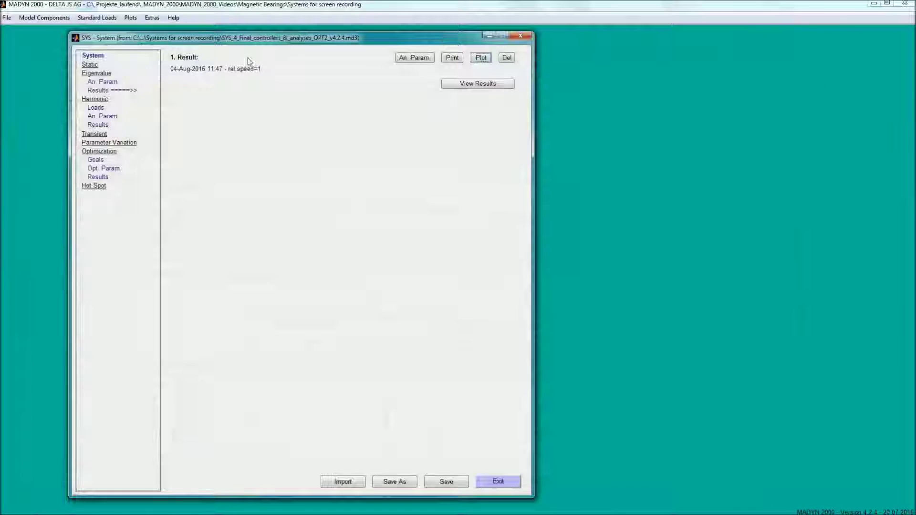
pyautogui.click(98, 125)
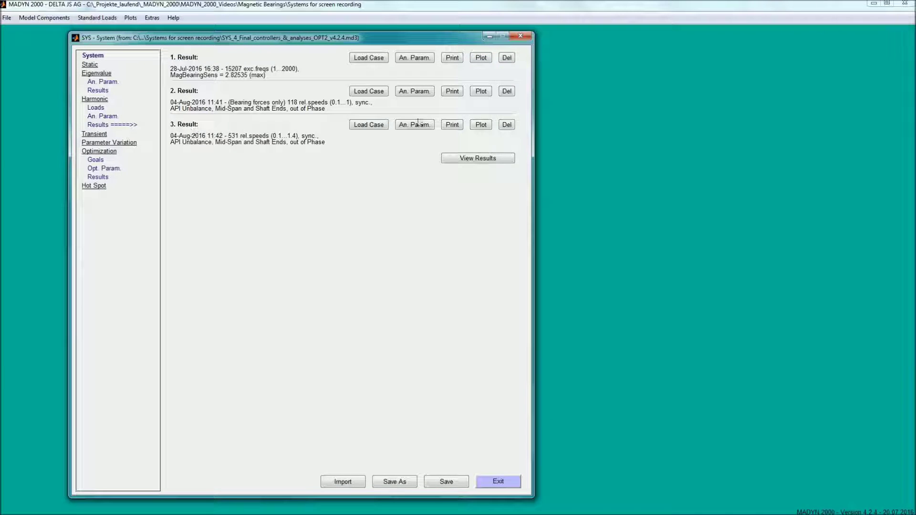
# Step: Plot the magnetic bearing sensitivity for both DE and NDE actuators together, then close it
pyautogui.click(481, 58)
pyautogui.click(523, 62)
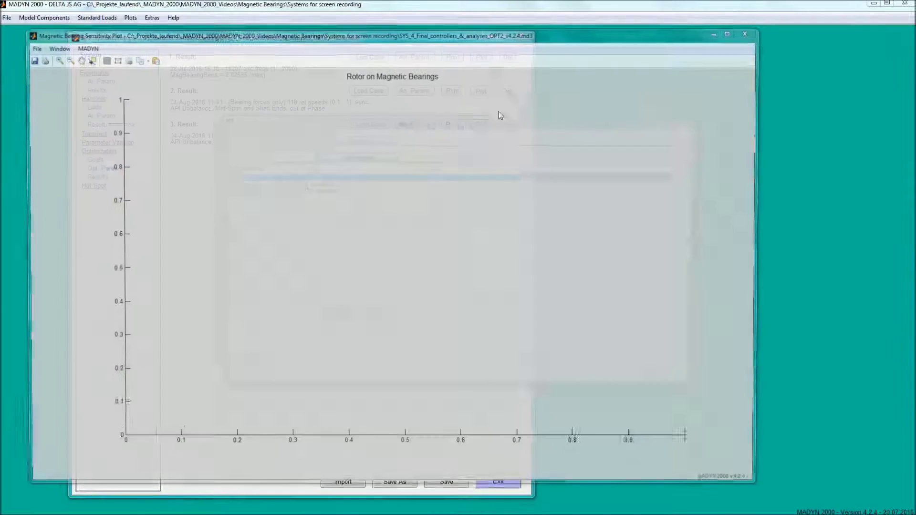
pyautogui.moveTo(326, 184); pyautogui.dragTo(326, 191)
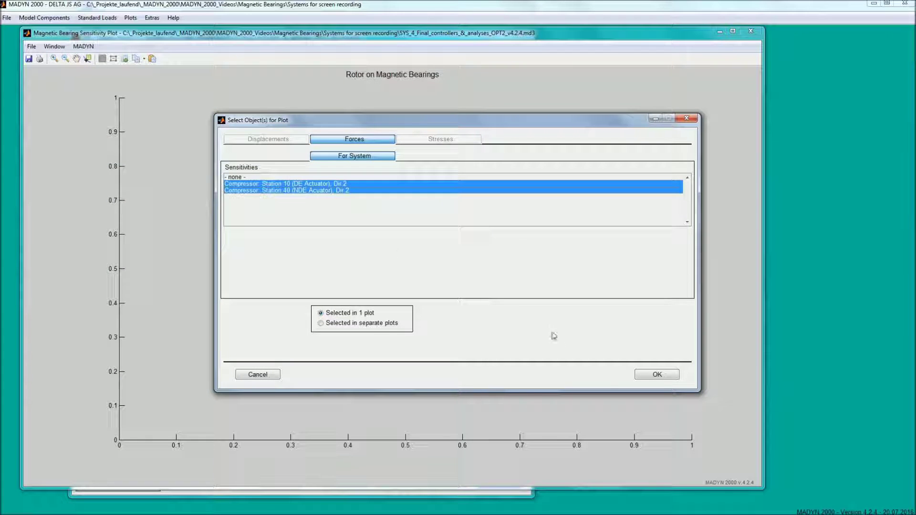
pyautogui.click(657, 374)
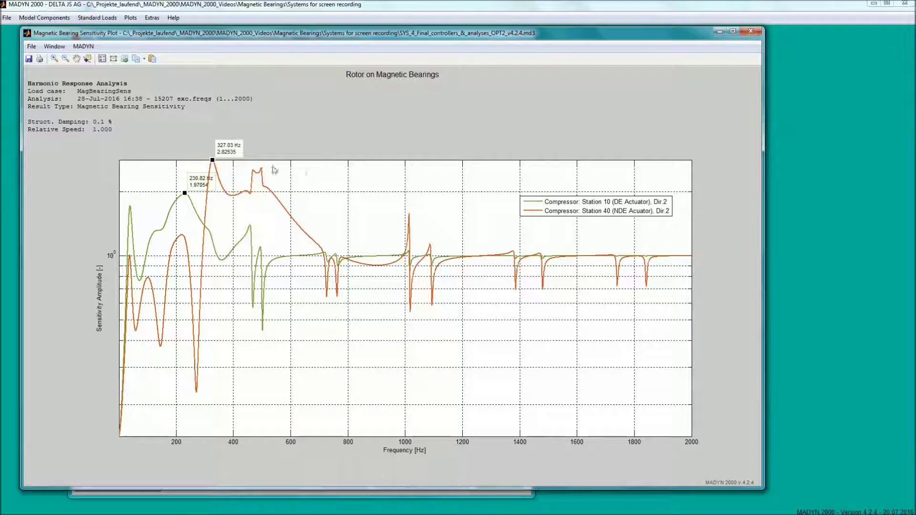
pyautogui.moveTo(201, 181); pyautogui.dragTo(167, 181)
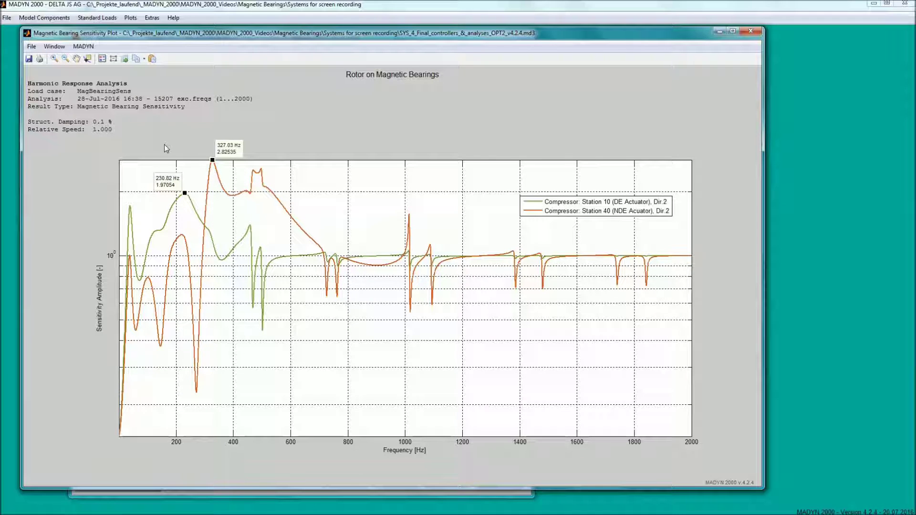
pyautogui.click(757, 32)
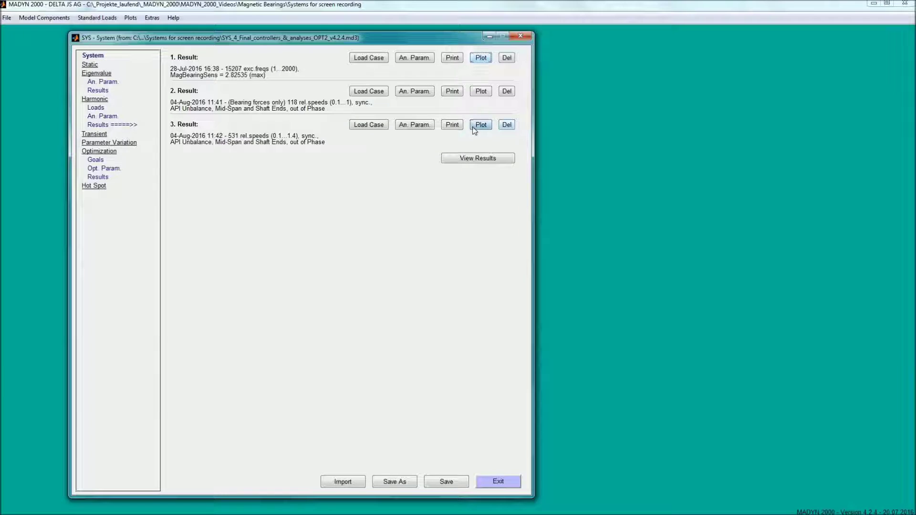
pyautogui.click(481, 125)
# Step: Plot result 3 unbalance displacements at Station 9 (DE Sensor) and Station 41 (NDE Sensor)
pyautogui.click(506, 137)
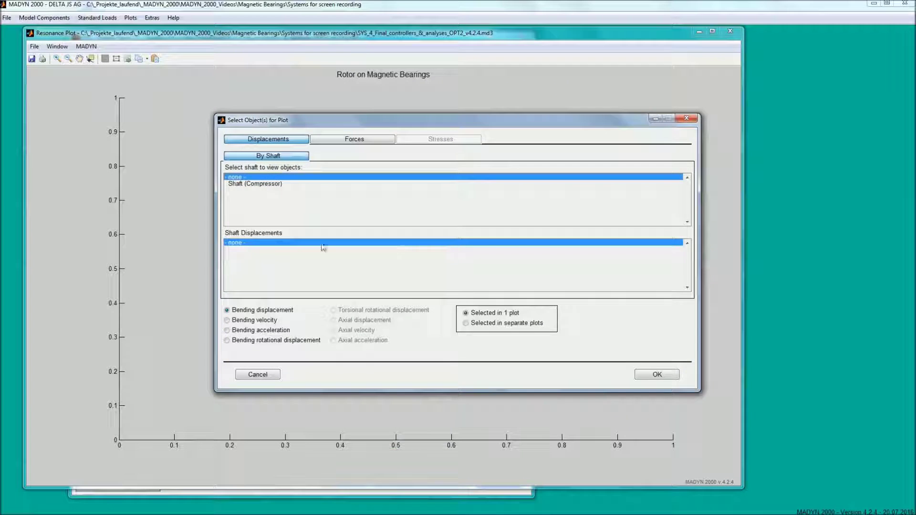
pyautogui.click(255, 184)
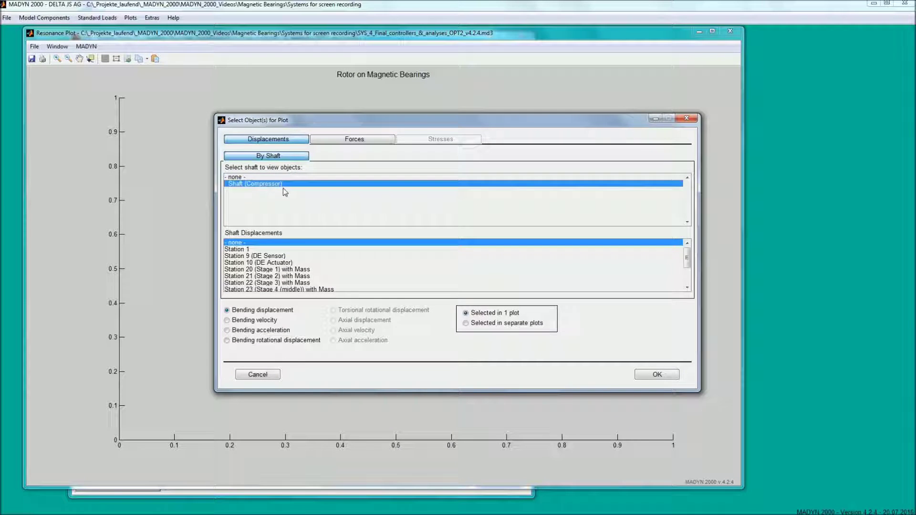
pyautogui.click(286, 257)
pyautogui.scroll(-2, 285, 259)
pyautogui.keyDown('ctrl'); pyautogui.click(272, 281); pyautogui.keyUp('ctrl')
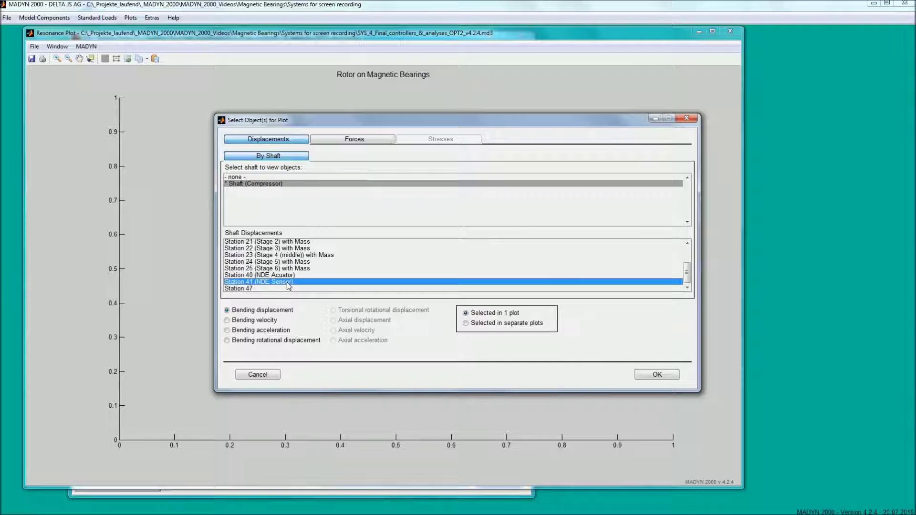
pyautogui.click(658, 374)
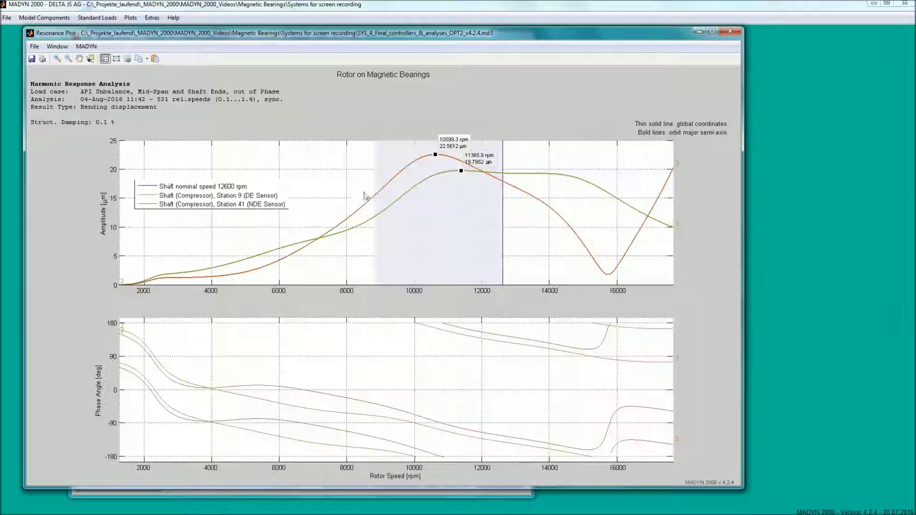
# Step: Run the Lateral API Evaluation for both sensor peaks, separate the 10599 rpm annotation, and close the plots
pyautogui.click(87, 46)
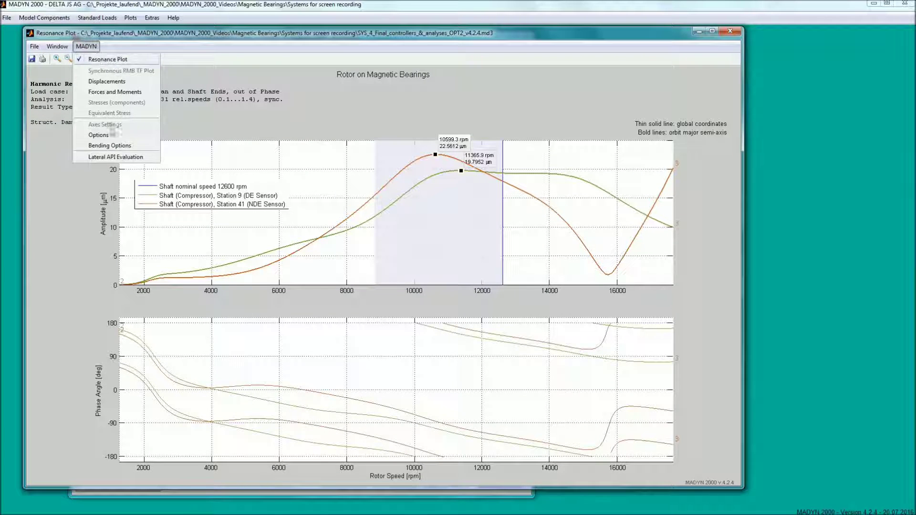
pyautogui.click(115, 156)
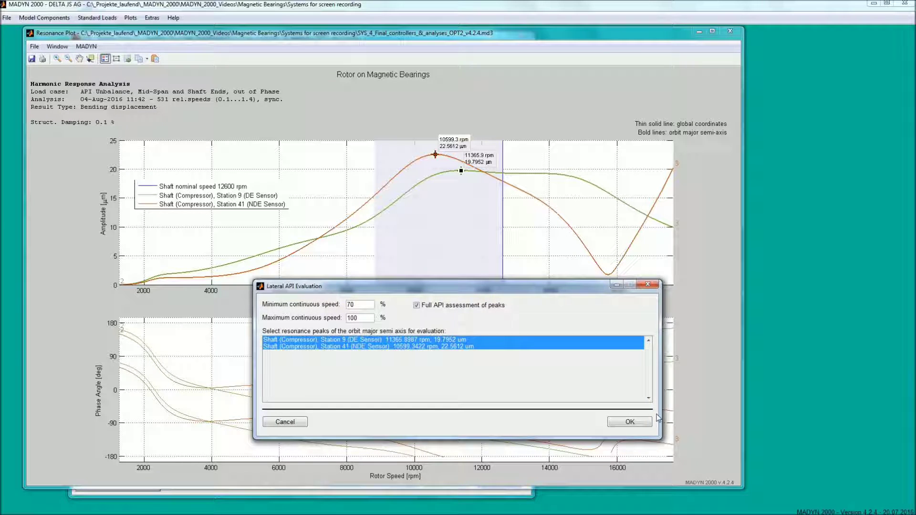
pyautogui.click(630, 422)
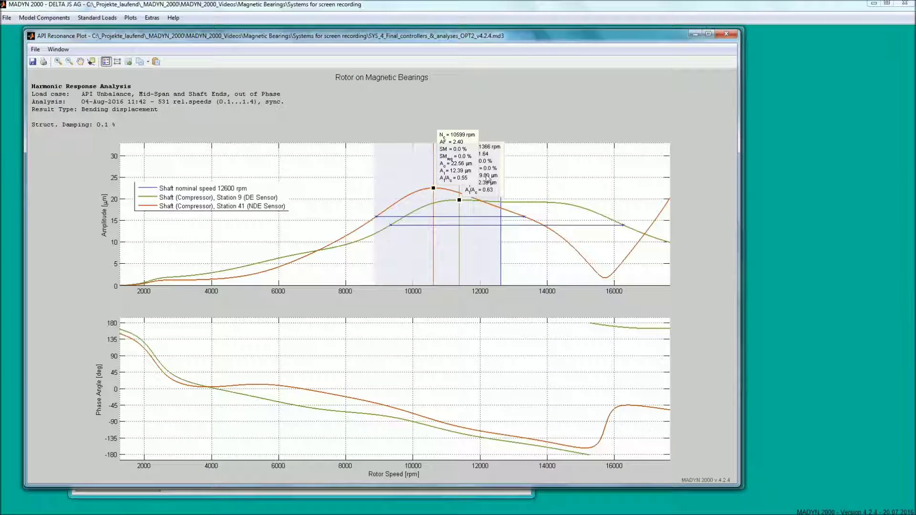
pyautogui.moveTo(449, 164); pyautogui.dragTo(379, 149)
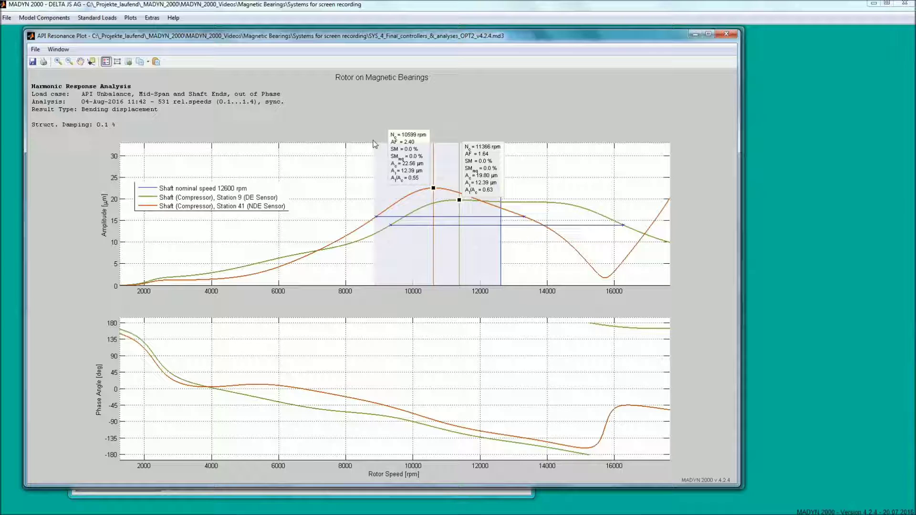
pyautogui.click(726, 35)
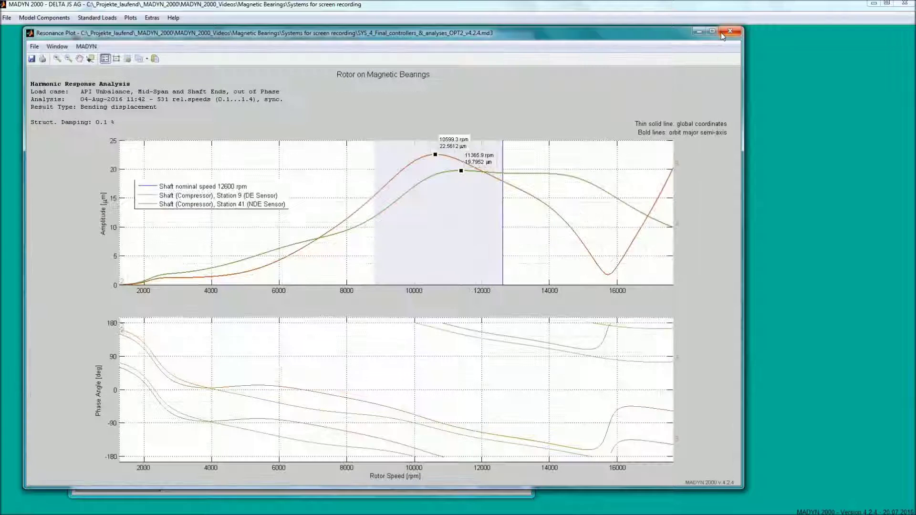
pyautogui.click(728, 30)
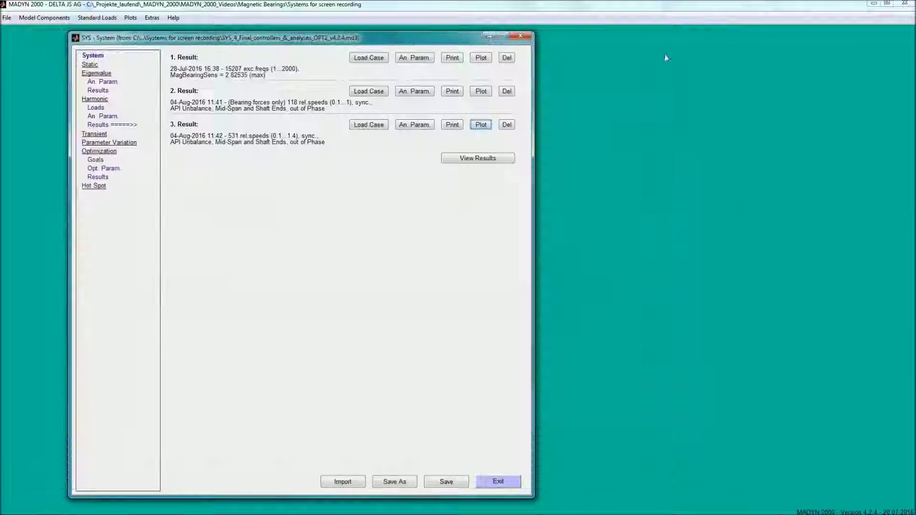
# Step: Plot both radial magnetic bearing forces and read about 1911 N and 1466 N at 12600 rpm
pyautogui.click(482, 125)
pyautogui.click(501, 136)
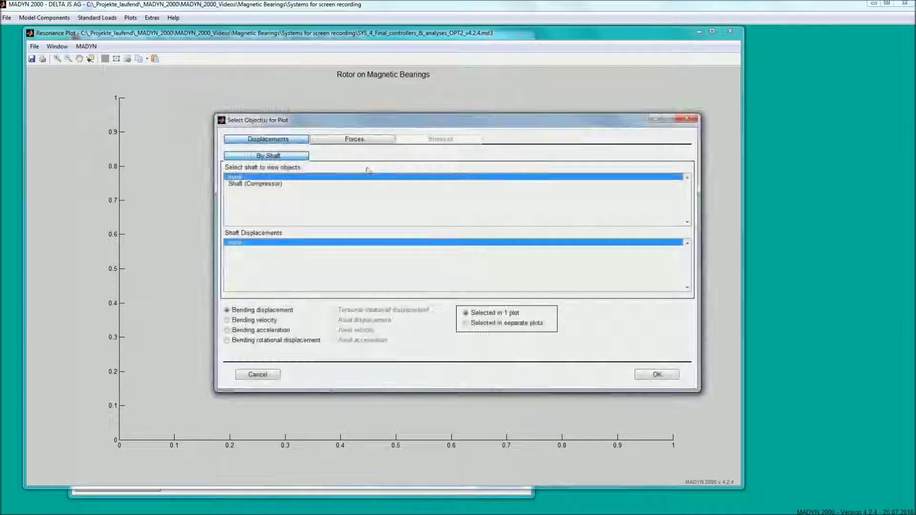
pyautogui.click(354, 139)
pyautogui.moveTo(301, 183); pyautogui.dragTo(300, 191)
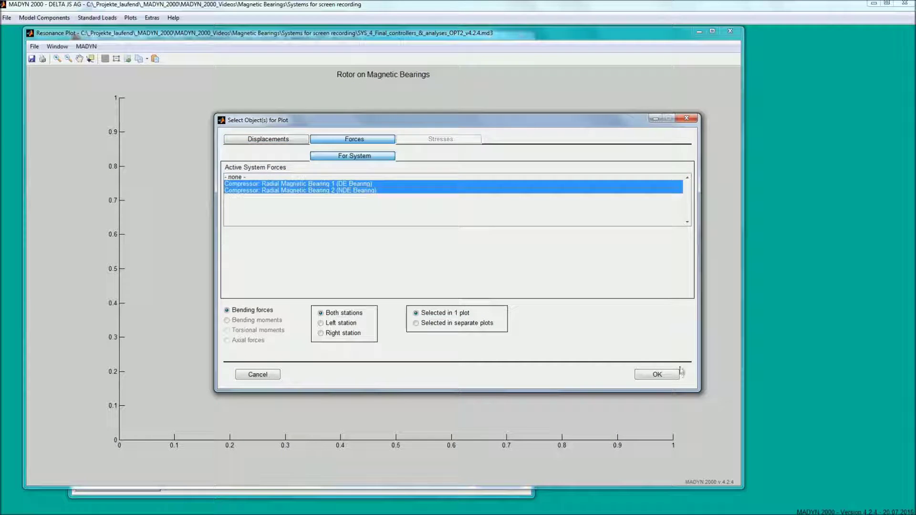
pyautogui.click(657, 375)
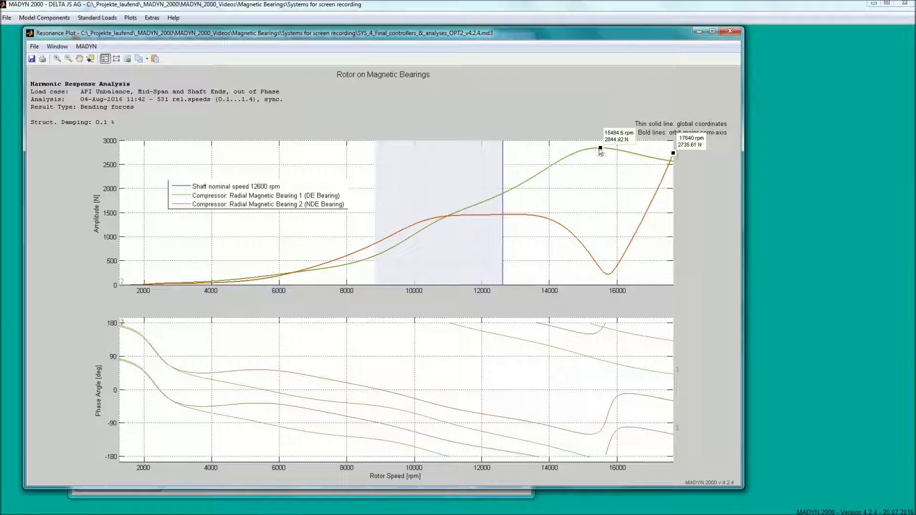
pyautogui.moveTo(600, 149); pyautogui.dragTo(504, 195)
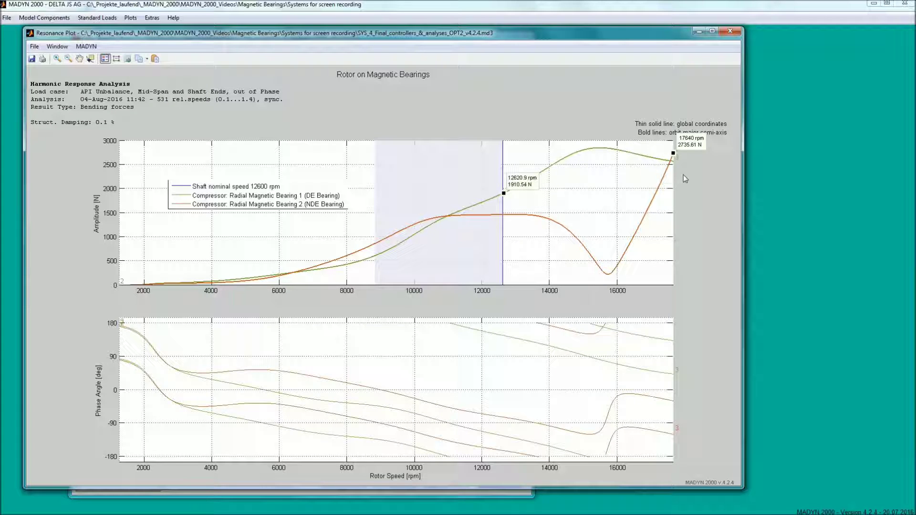
pyautogui.moveTo(674, 155)
pyautogui.mouseDown()
pyautogui.moveTo(503, 210)
pyautogui.moveTo(521, 226)
pyautogui.mouseUp()
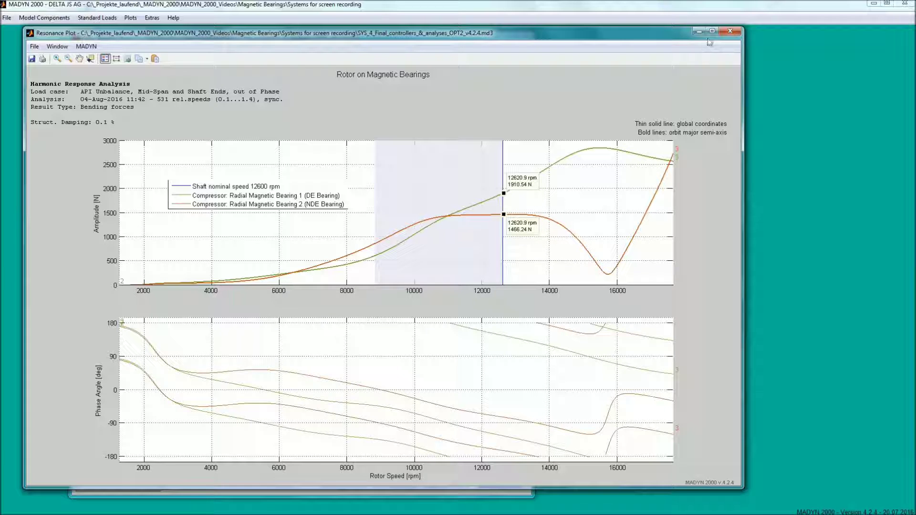
pyautogui.click(737, 33)
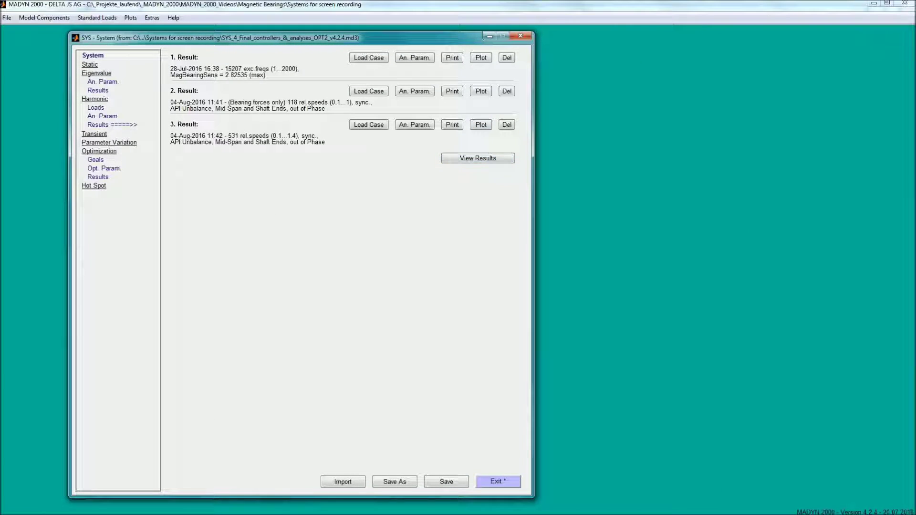
# Step: Inspect the GoalCombination sub-goals, then open the optimization parameter set for editing
pyautogui.click(96, 159)
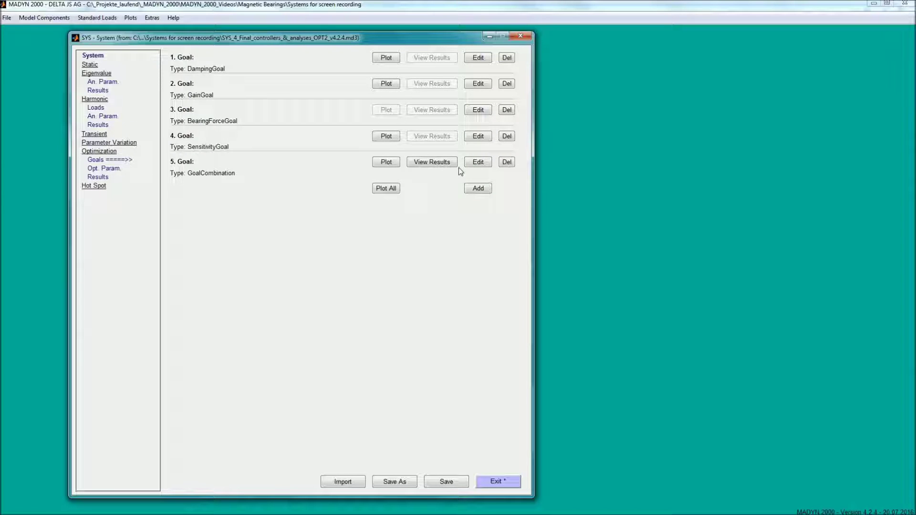
pyautogui.click(478, 163)
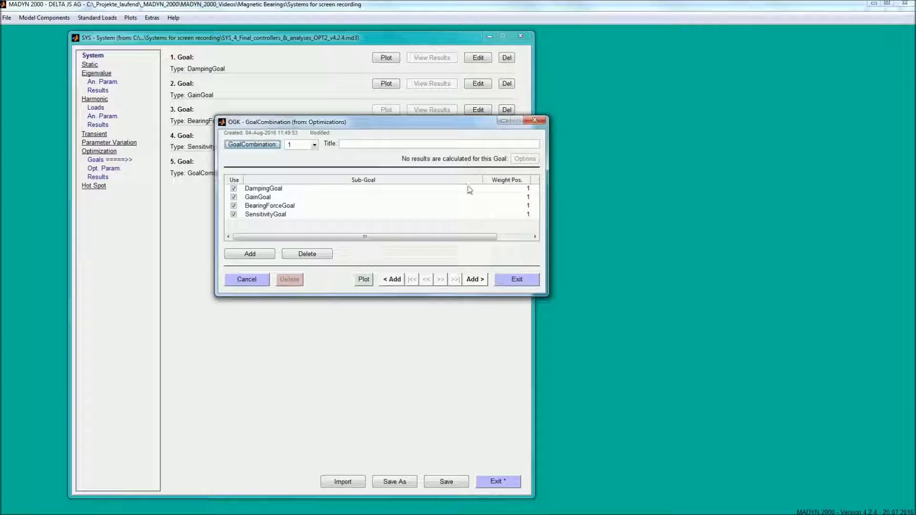
pyautogui.click(515, 279)
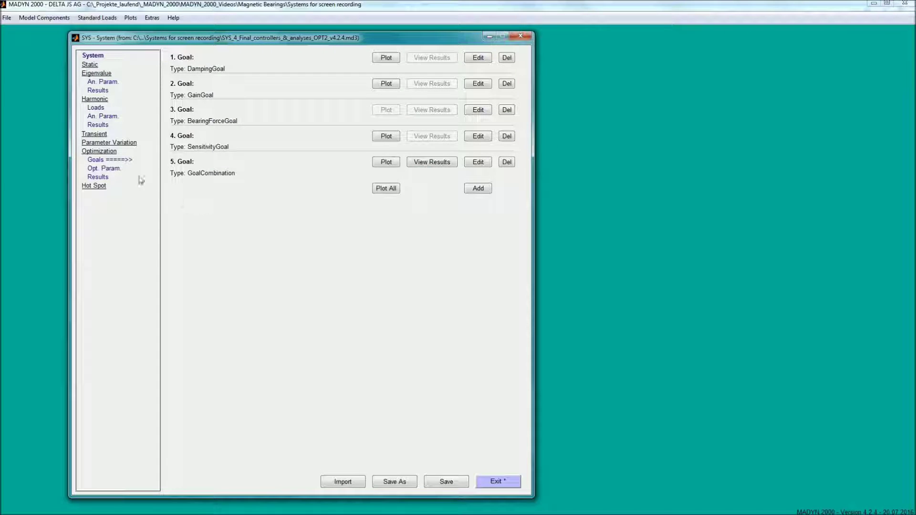
pyautogui.click(115, 169)
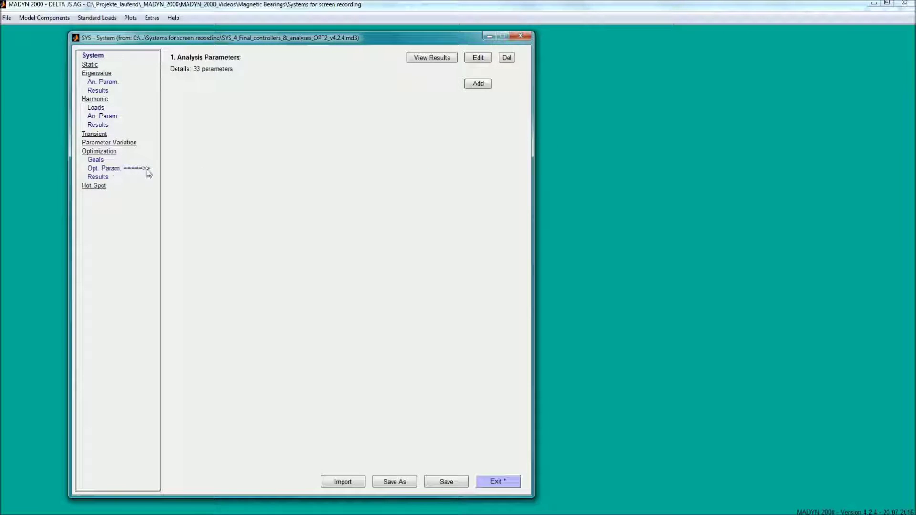
pyautogui.click(478, 57)
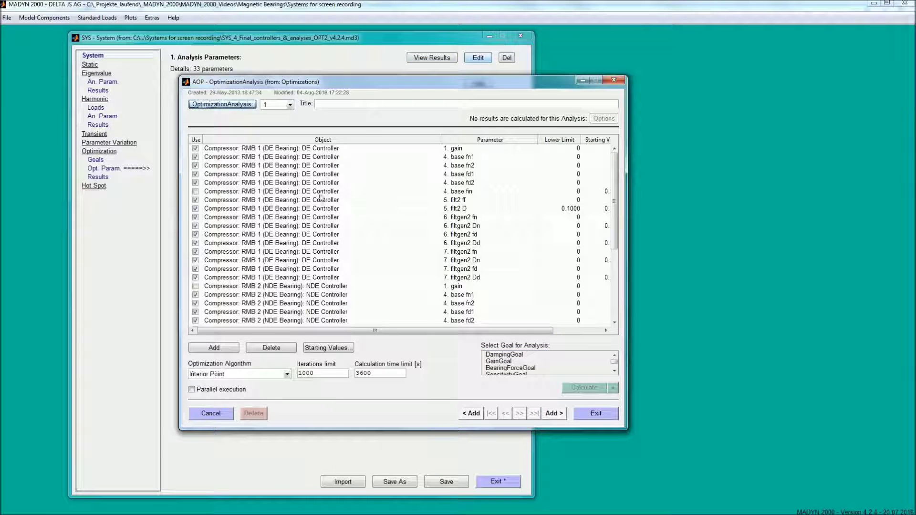
# Step: Exclude the first gain parameter, set filt2 D lower limit to 0.2000, and choose GoalCombination as goal
pyautogui.click(195, 149)
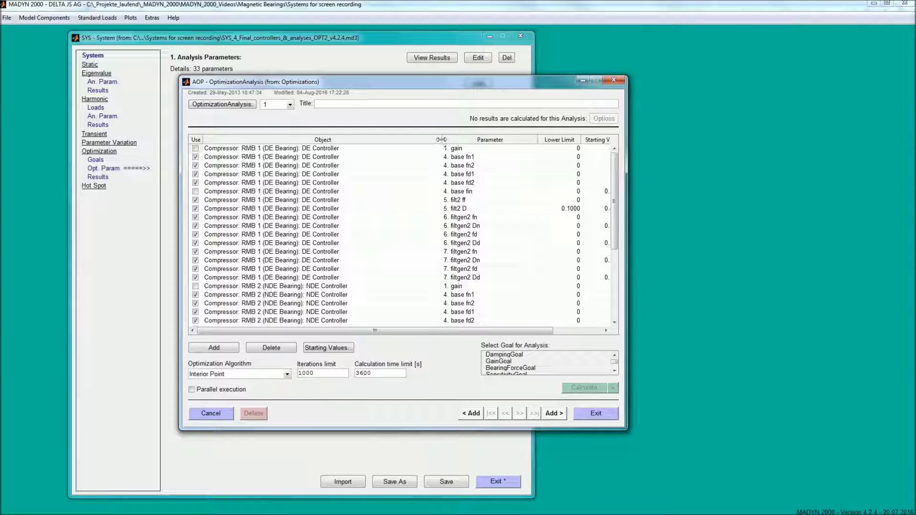
pyautogui.moveTo(440, 140); pyautogui.dragTo(371, 144)
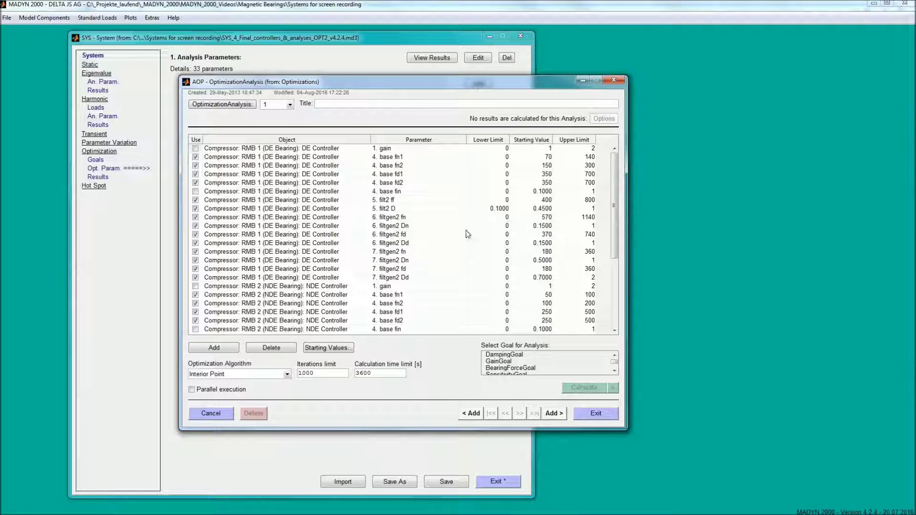
pyautogui.doubleClick(493, 209)
pyautogui.click(501, 209)
pyautogui.write('0.2000')
pyautogui.doubleClick(502, 209)
pyautogui.click(614, 372)
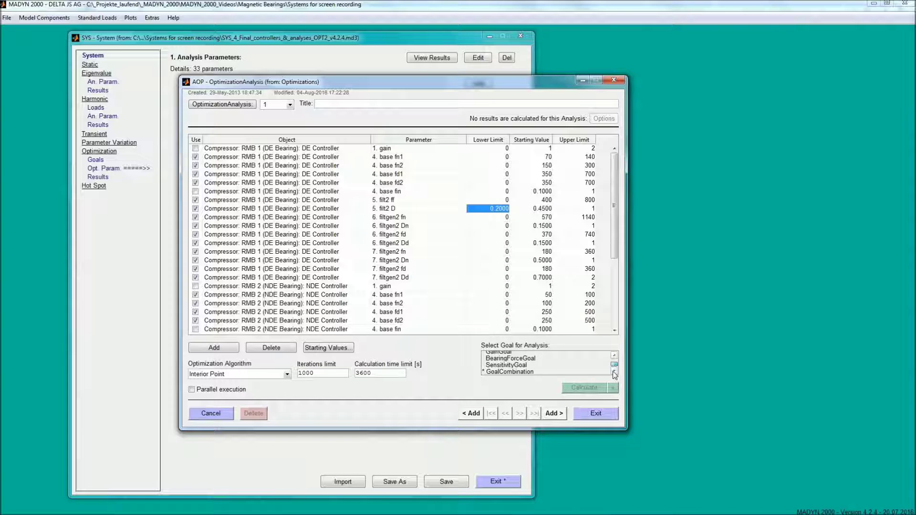
pyautogui.click(547, 371)
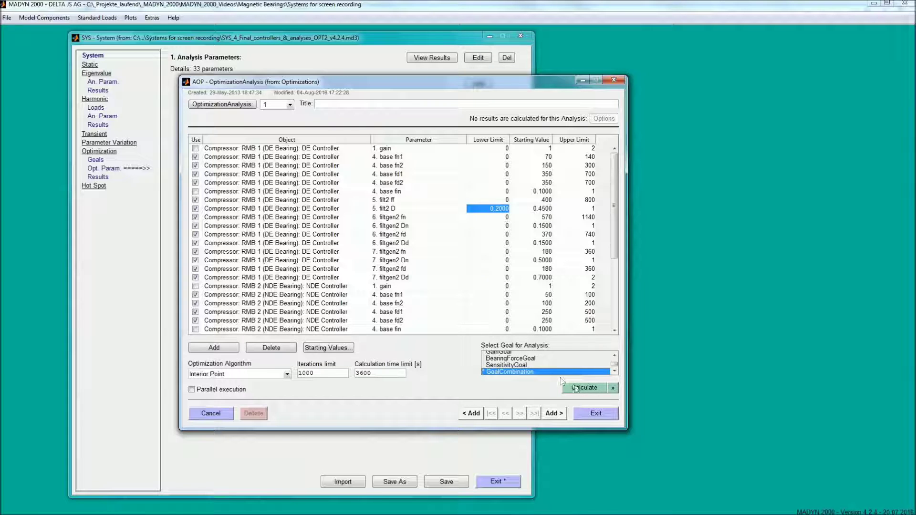